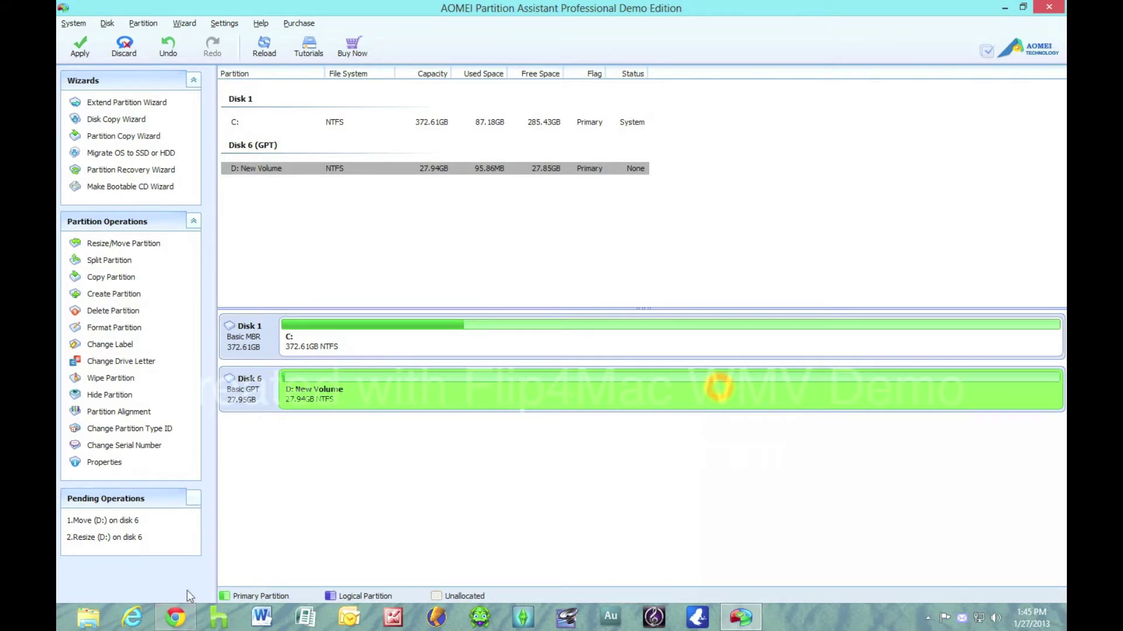
Examine the Migrate OS to SSD or HDD wizard as far as the disk space selection for Disk 6, leaving without migrating
click(260, 349)
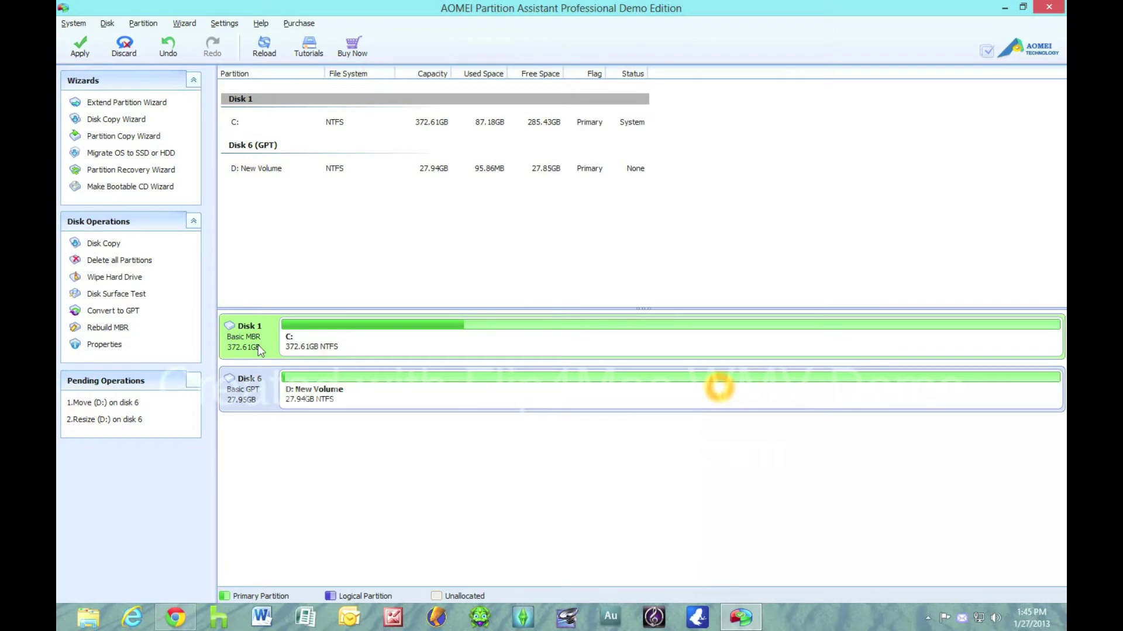
click(258, 399)
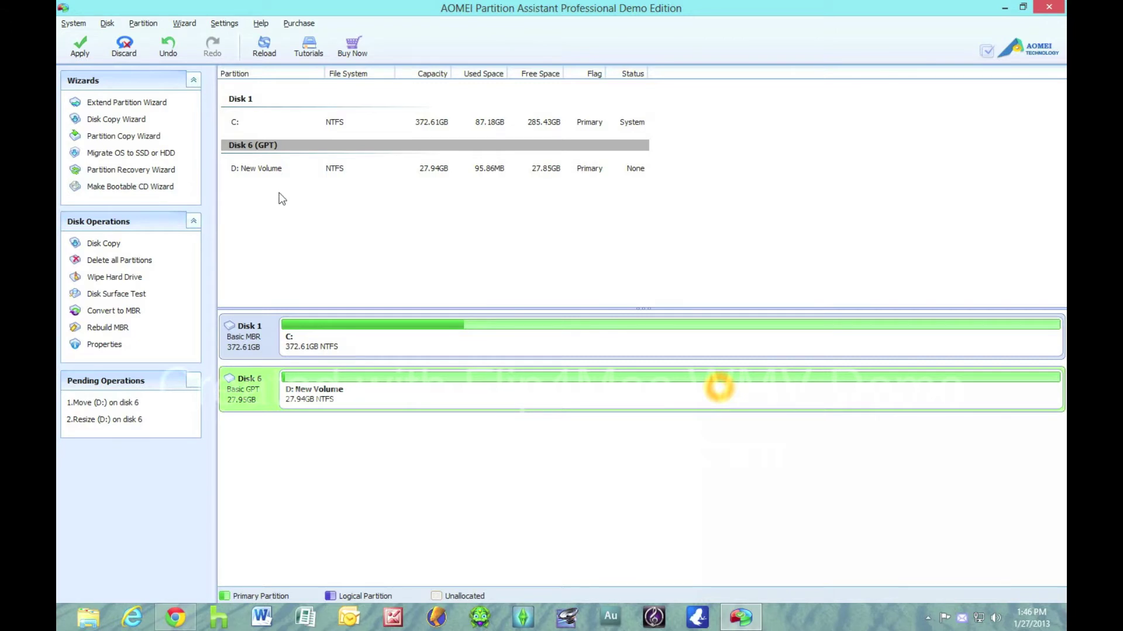
click(175, 154)
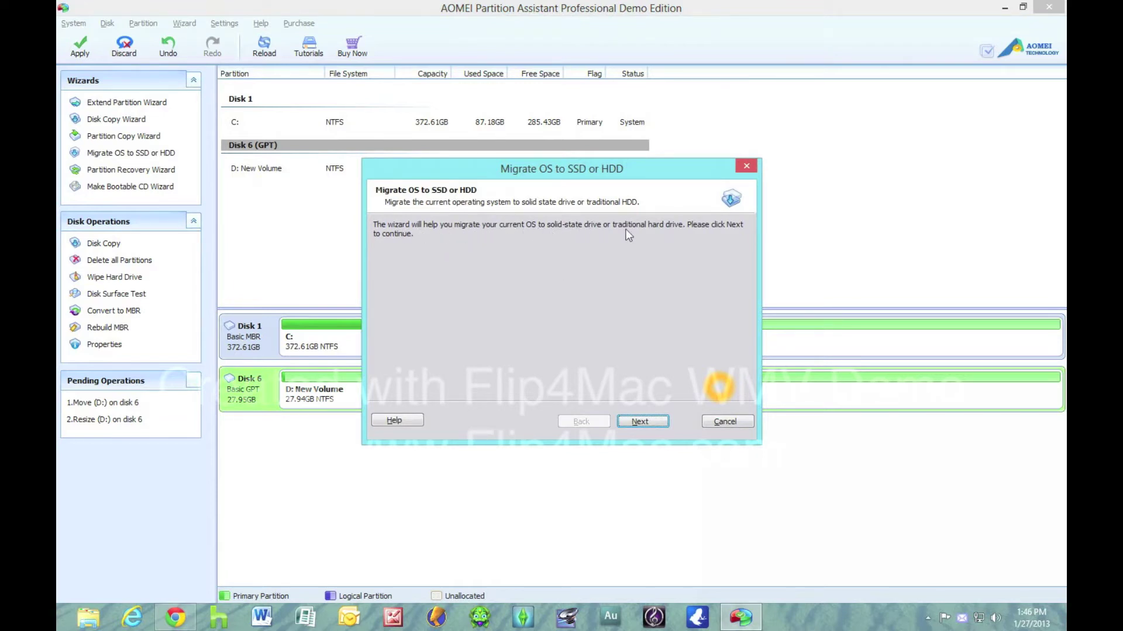
click(645, 420)
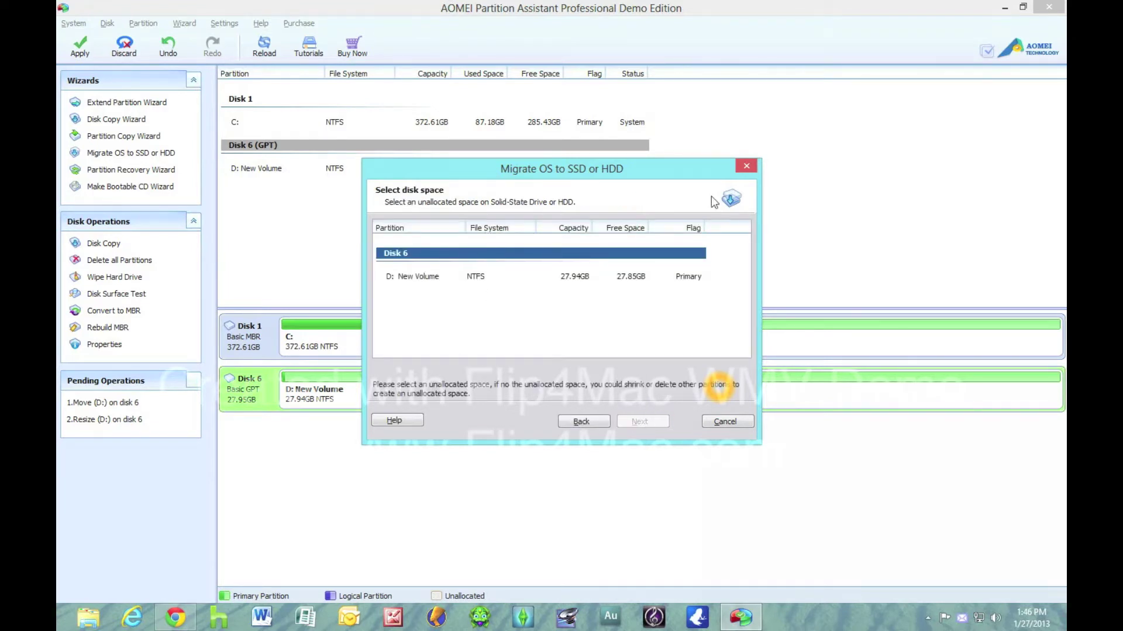
click(745, 167)
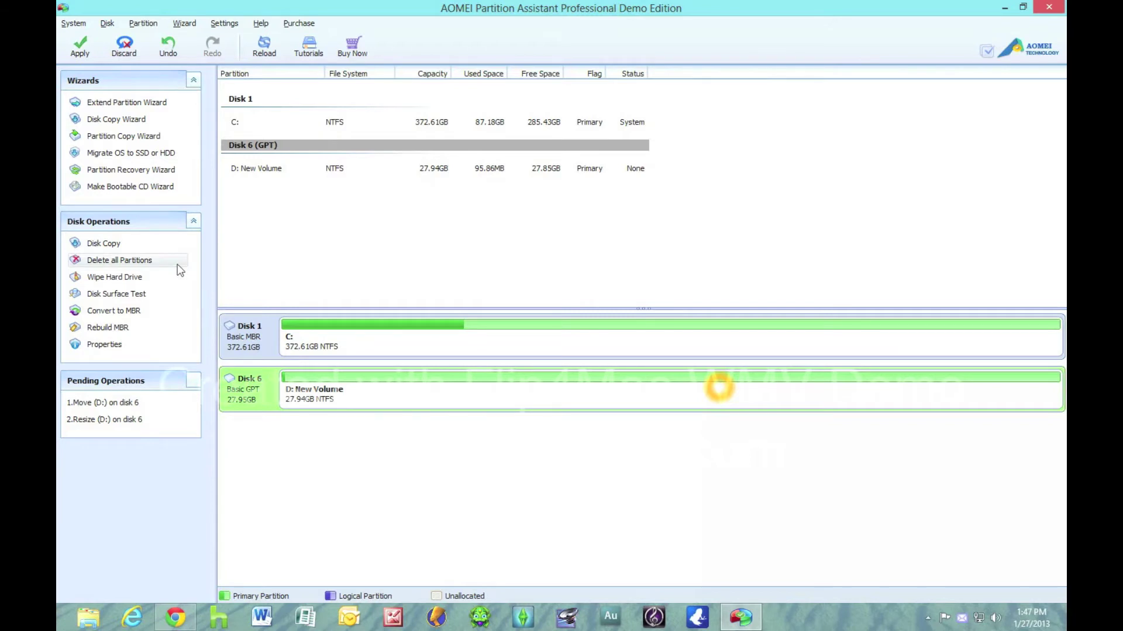
Try resizing partition D: on Disk 6 to about 17.63 GB with 10.31 GB unallocated before it, then restore its size and cancel
right_click(290, 409)
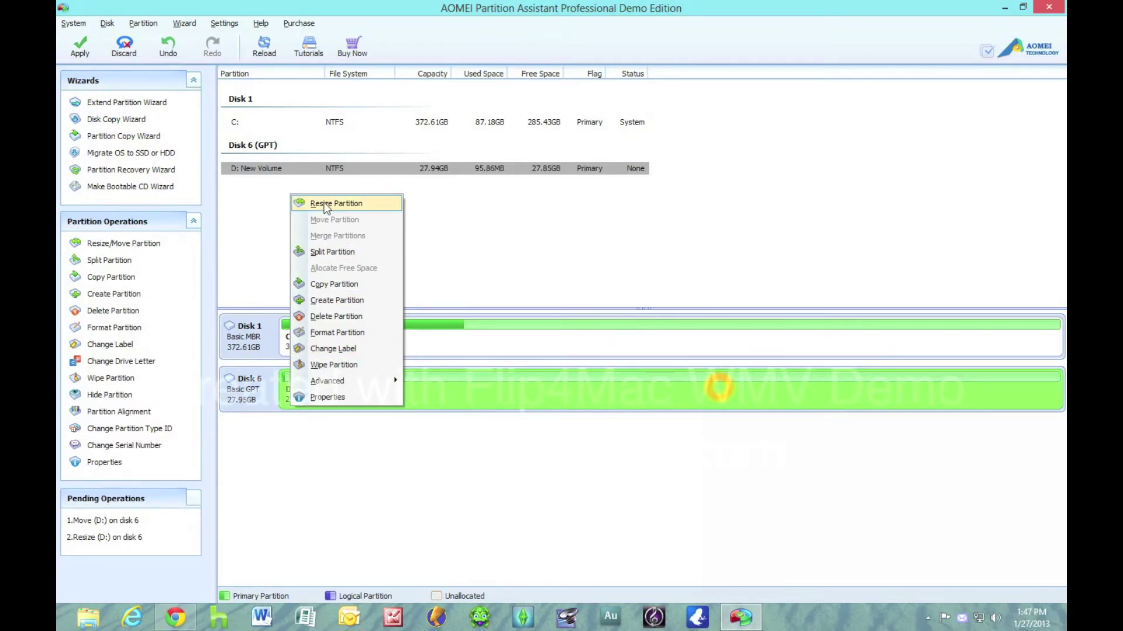
click(246, 380)
click(303, 391)
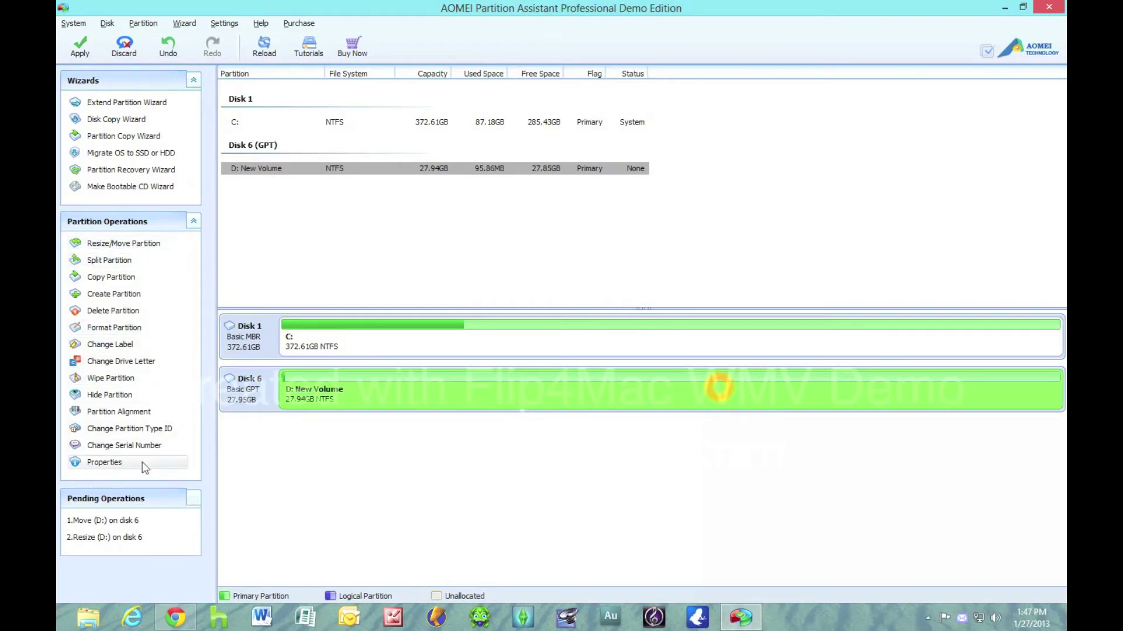
click(165, 244)
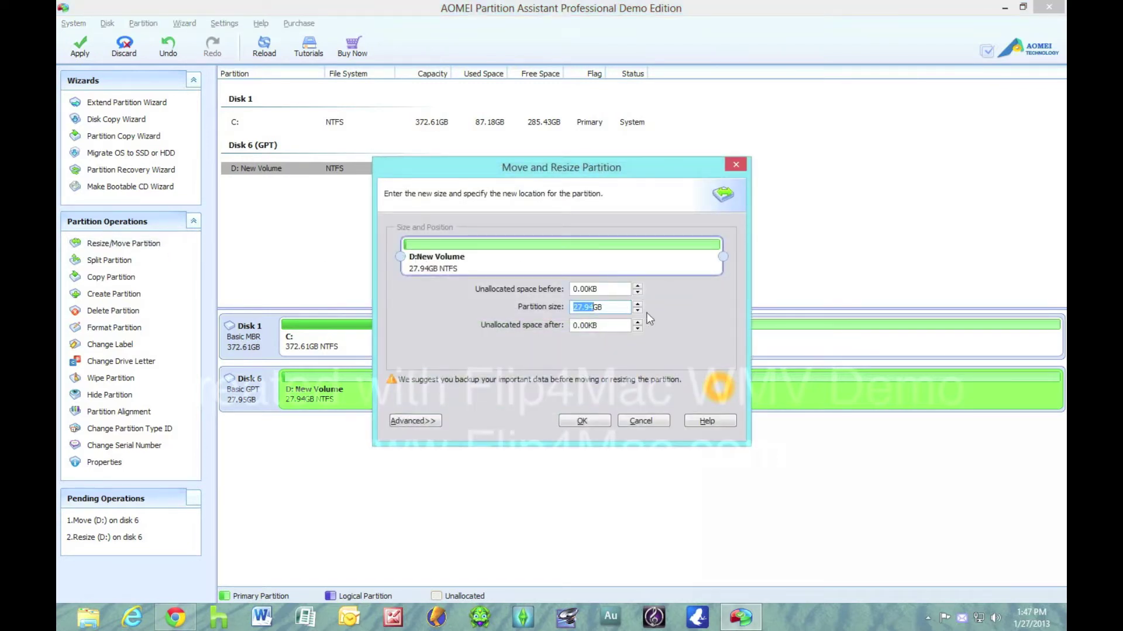
drag(401, 257, 361, 276)
click(414, 421)
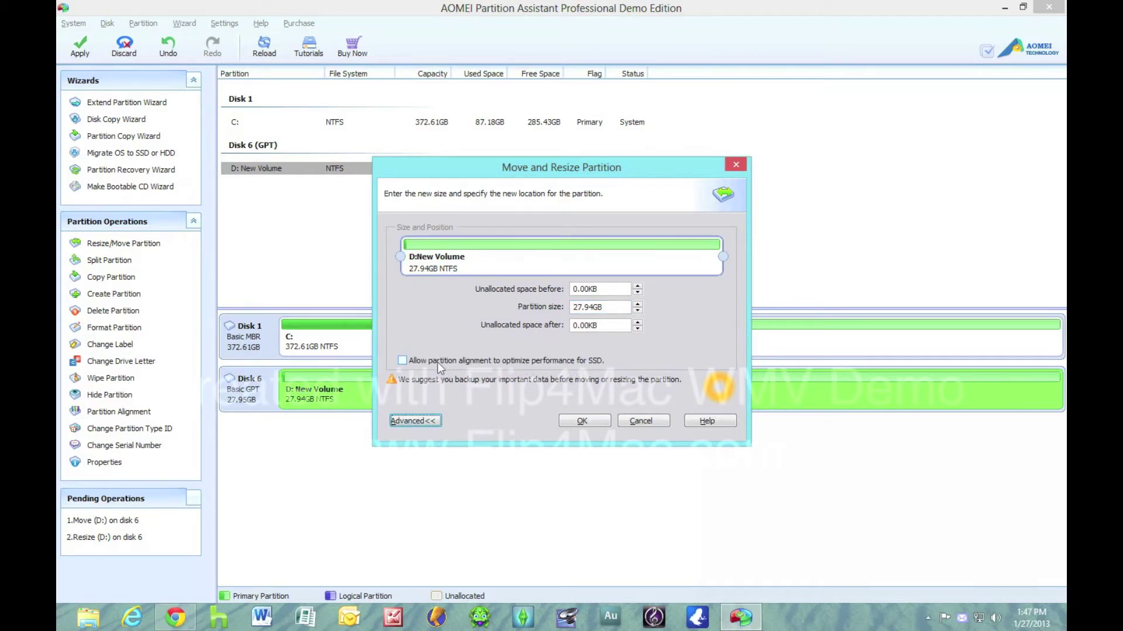
drag(400, 256, 514, 257)
click(402, 360)
click(403, 361)
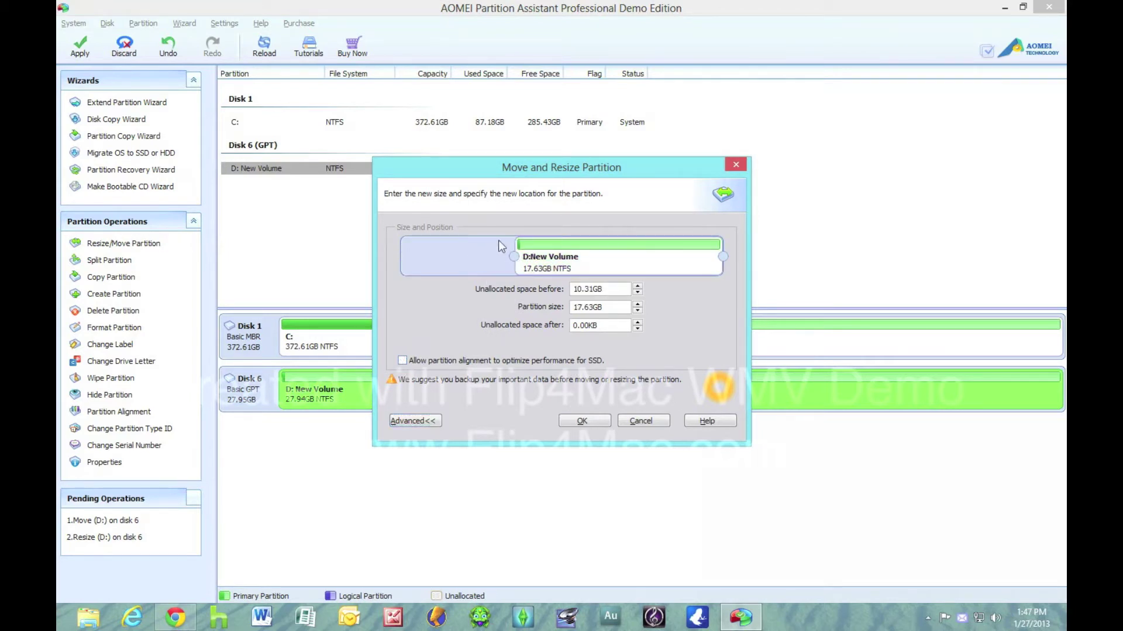
drag(514, 257, 401, 257)
click(639, 422)
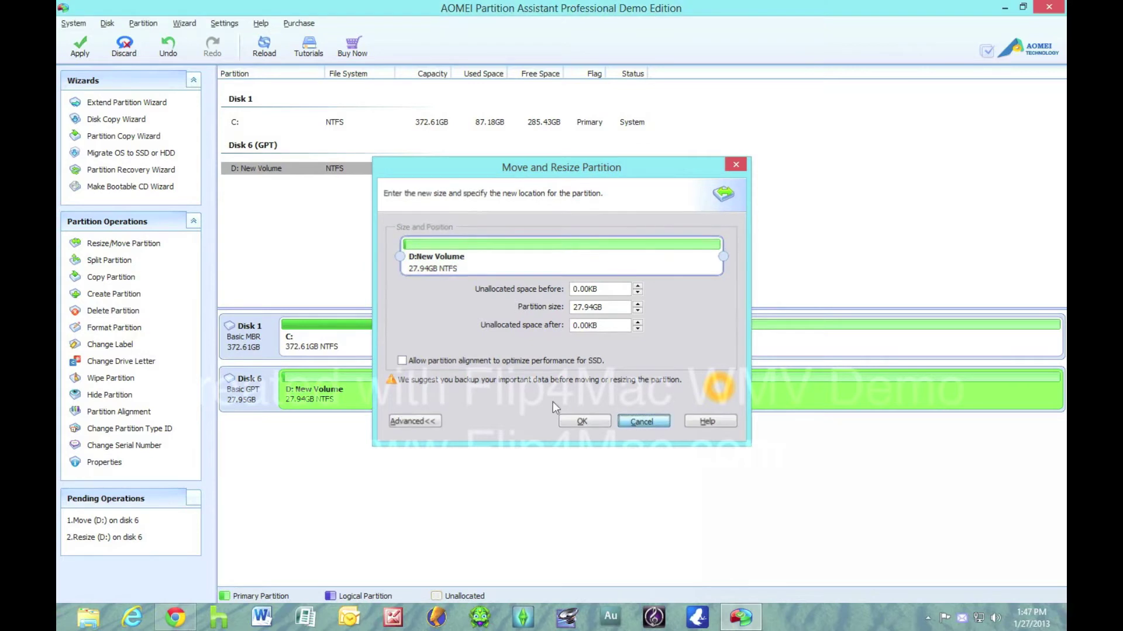
Try splitting partition D: into about 7.63 GB for D: and 20.31 GB for a new E:, then cancel
click(140, 260)
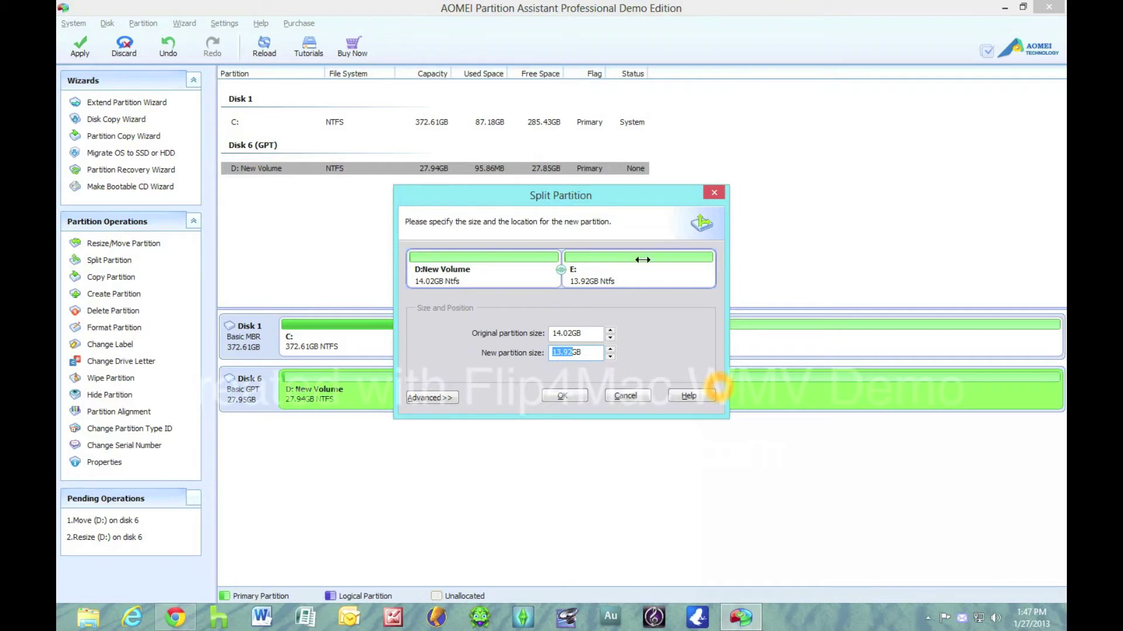
drag(560, 269, 489, 269)
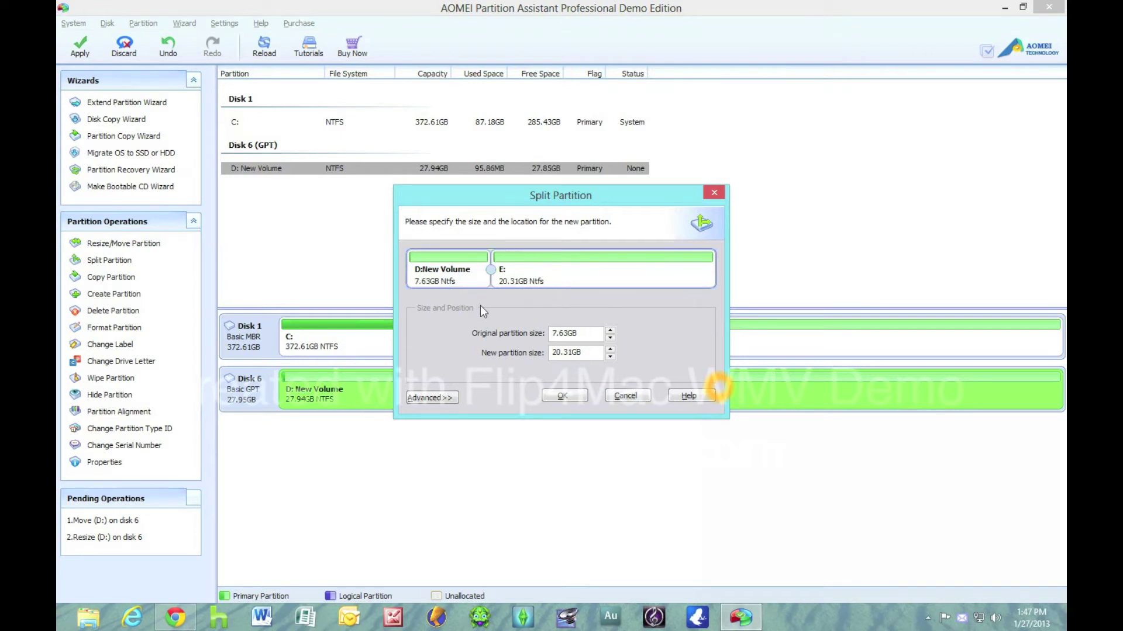
click(625, 396)
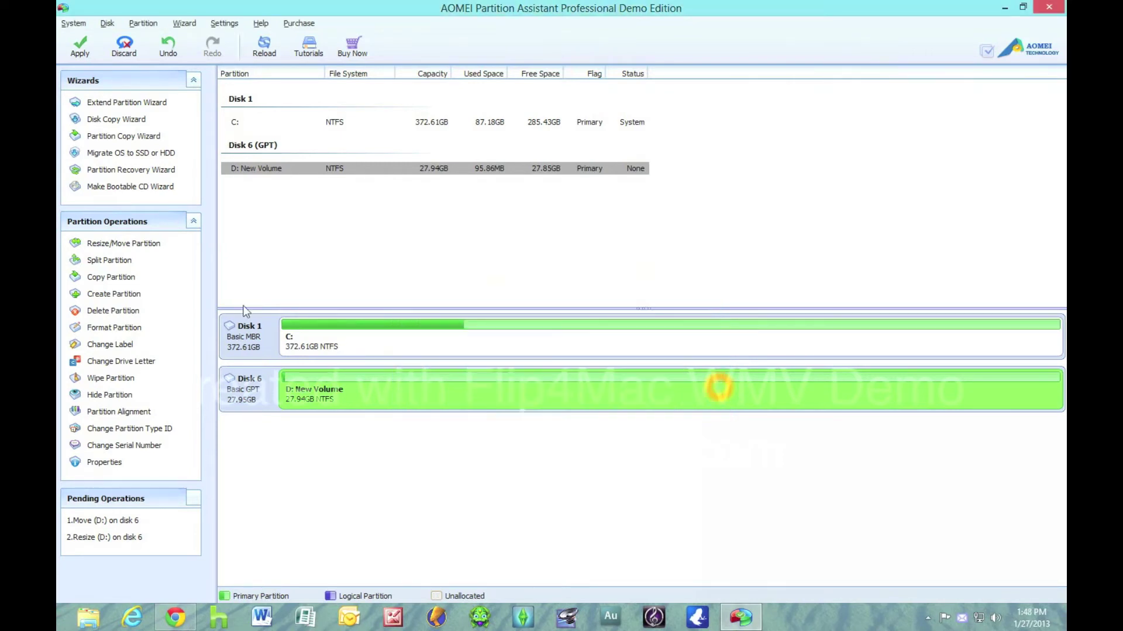
Try the Sector-by-Sector Copy method for copying partition D:, then cancel the copy
click(119, 278)
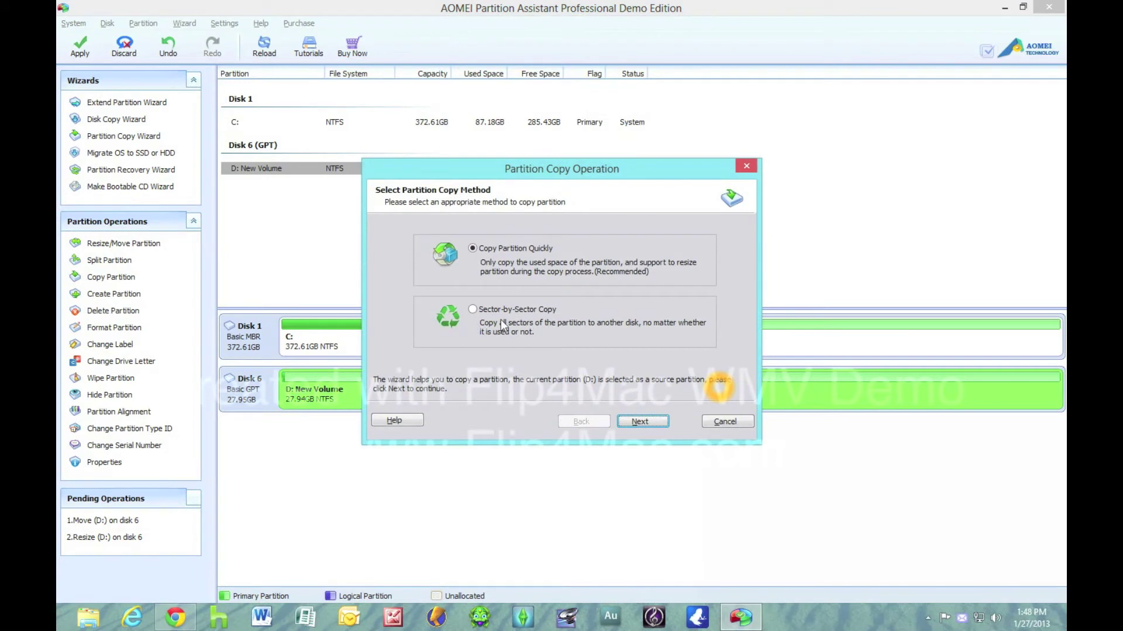
click(506, 311)
click(719, 422)
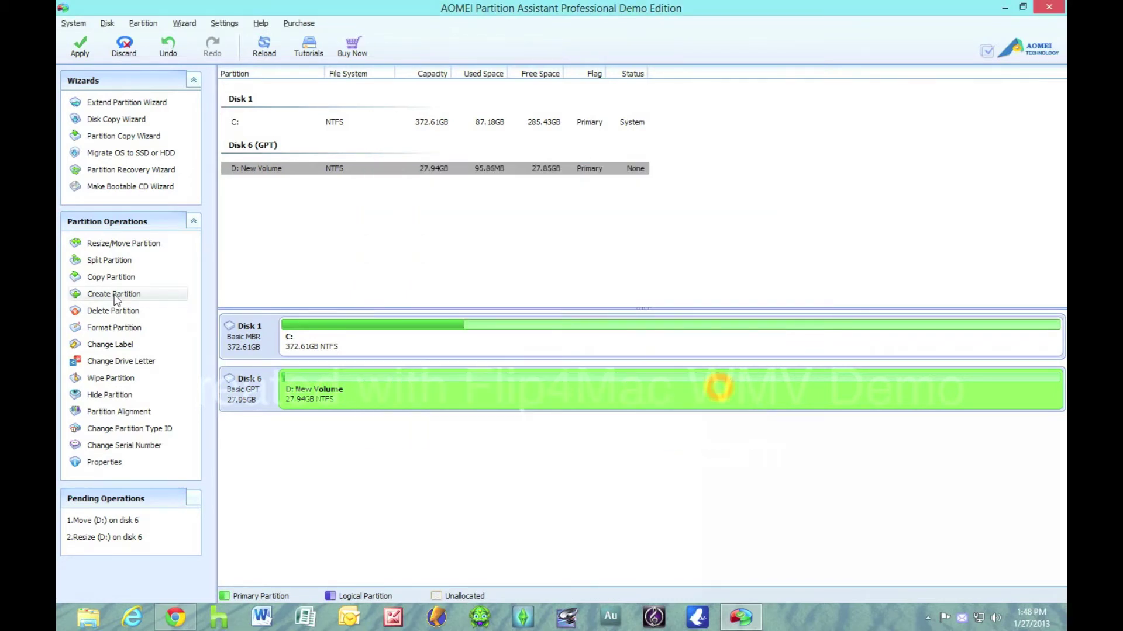
Try creating partition E: of about 11.36 GB from D:'s space, check the drive letter and advanced options, then cancel
click(114, 294)
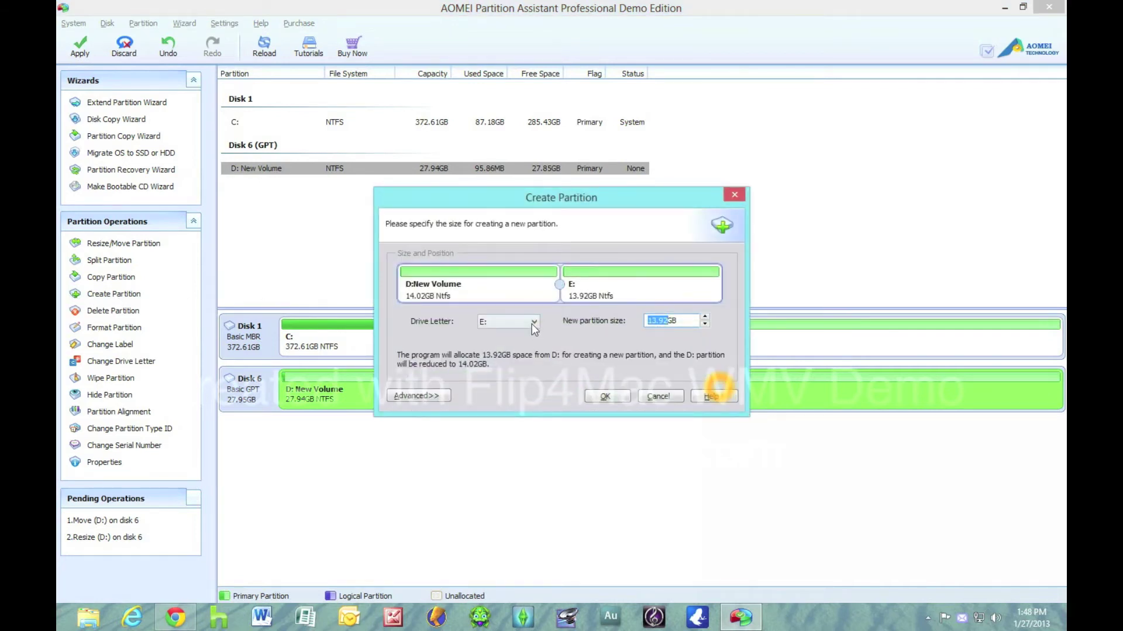
click(532, 322)
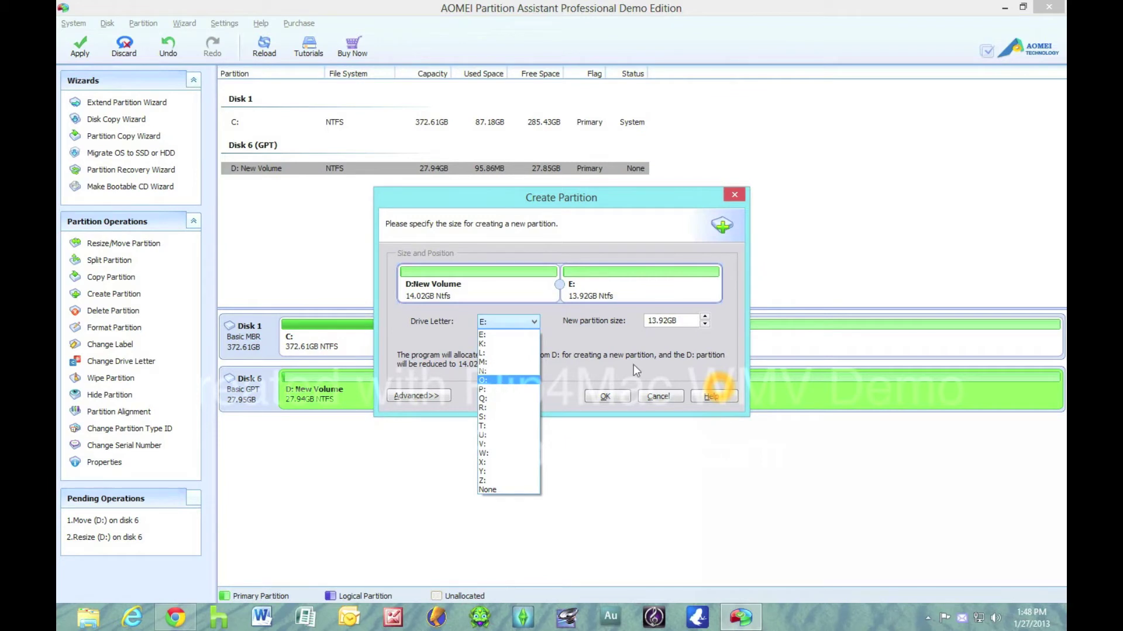
click(679, 323)
click(705, 318)
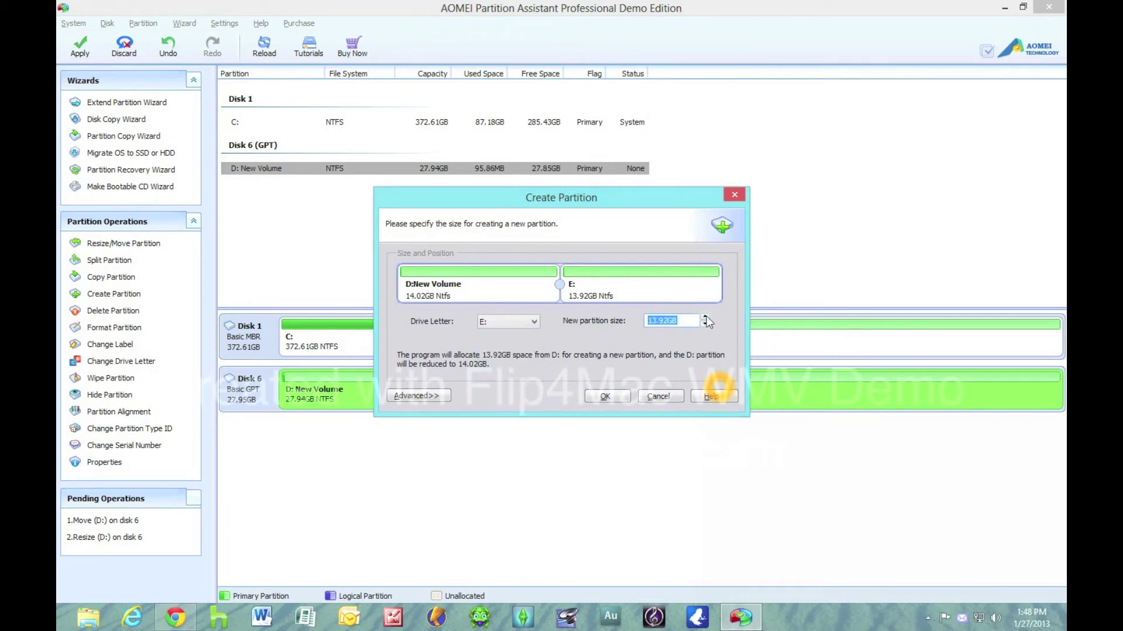
drag(559, 285, 591, 286)
click(447, 396)
click(503, 418)
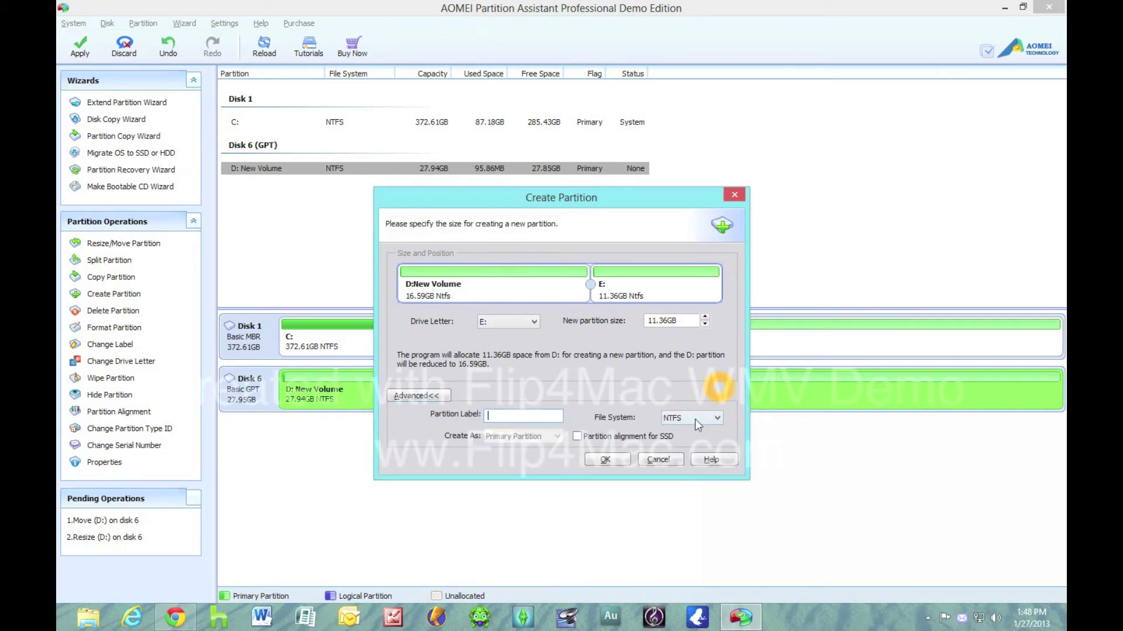
click(550, 452)
click(649, 456)
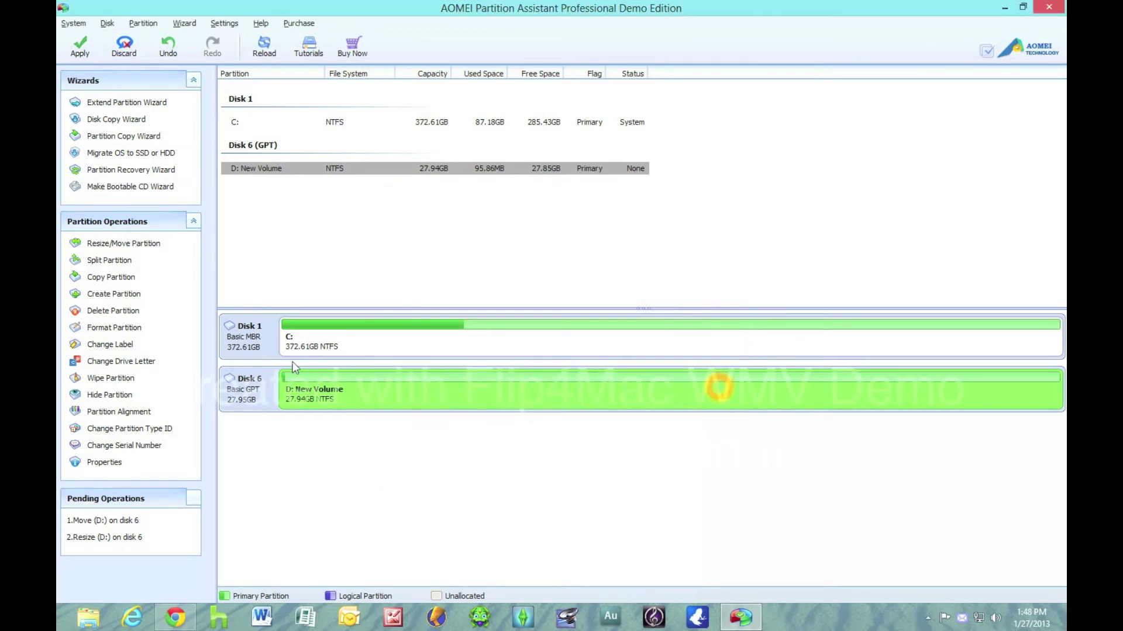
Check the Delete Partition and Wipe Partition options for D: and cancel both without changing anything
click(113, 310)
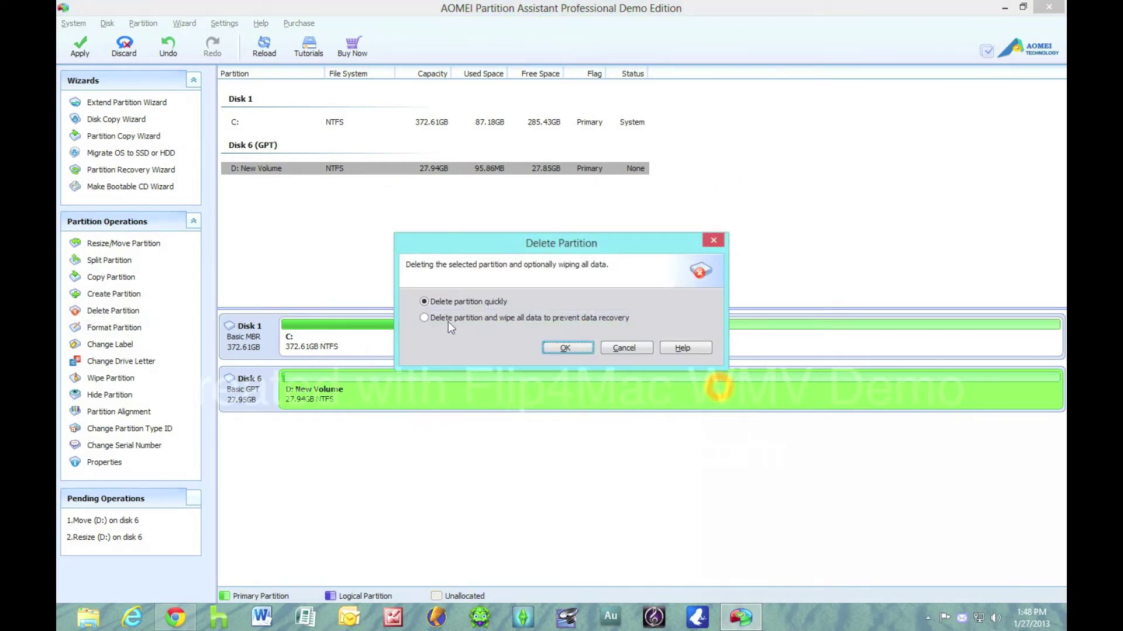
click(624, 348)
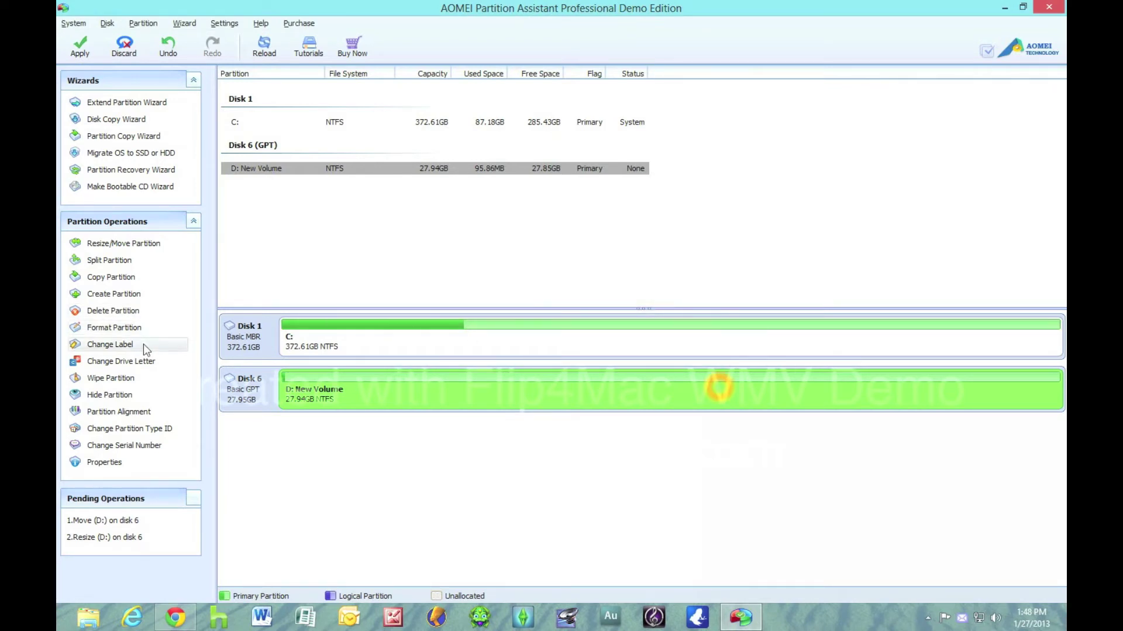
click(139, 381)
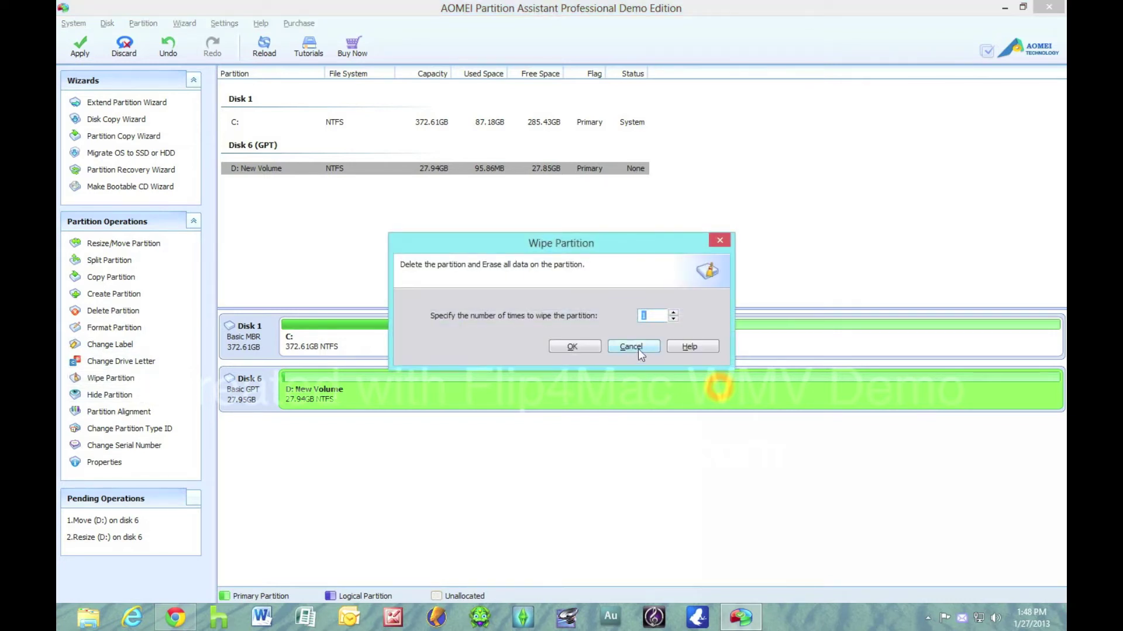
click(636, 348)
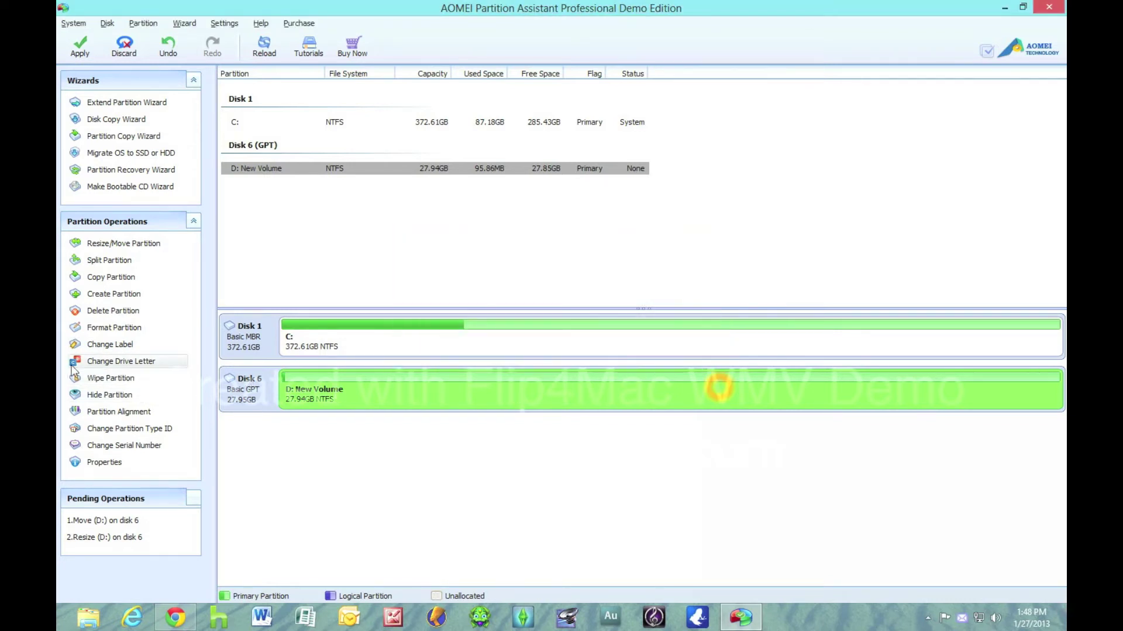
Review the Partition Alignment setting for D: and cancel without applying it
click(136, 412)
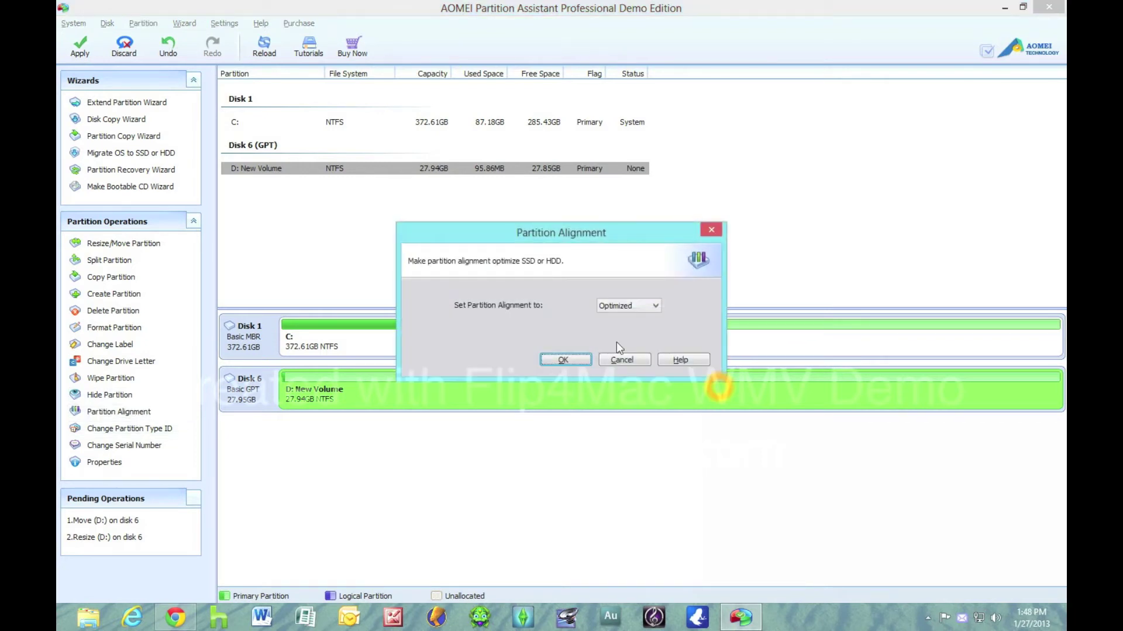
click(669, 290)
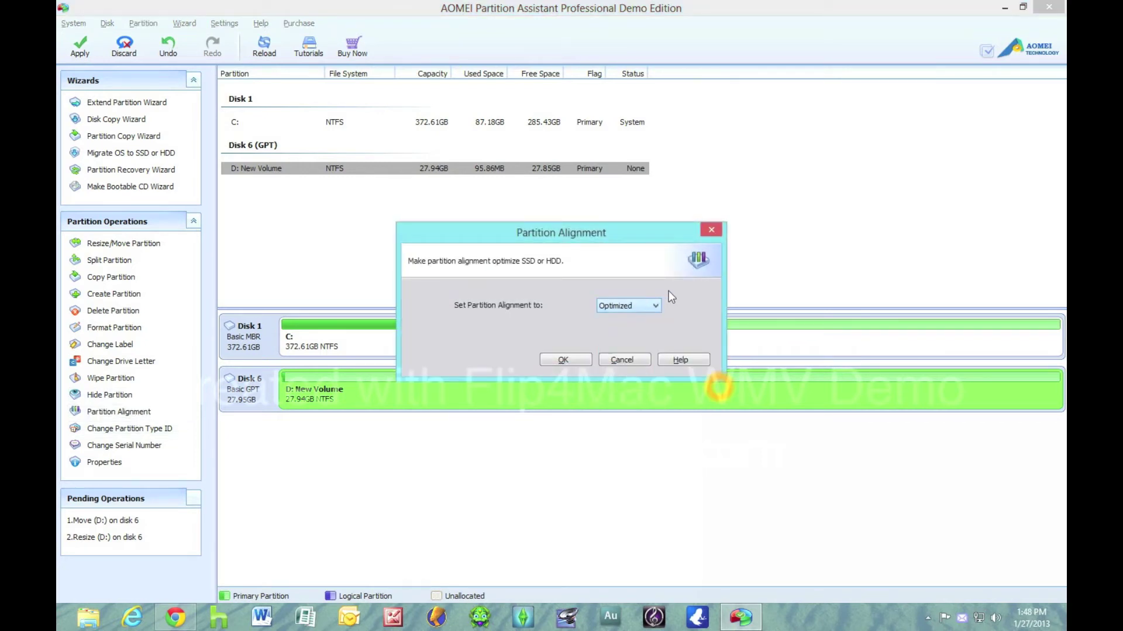
click(632, 357)
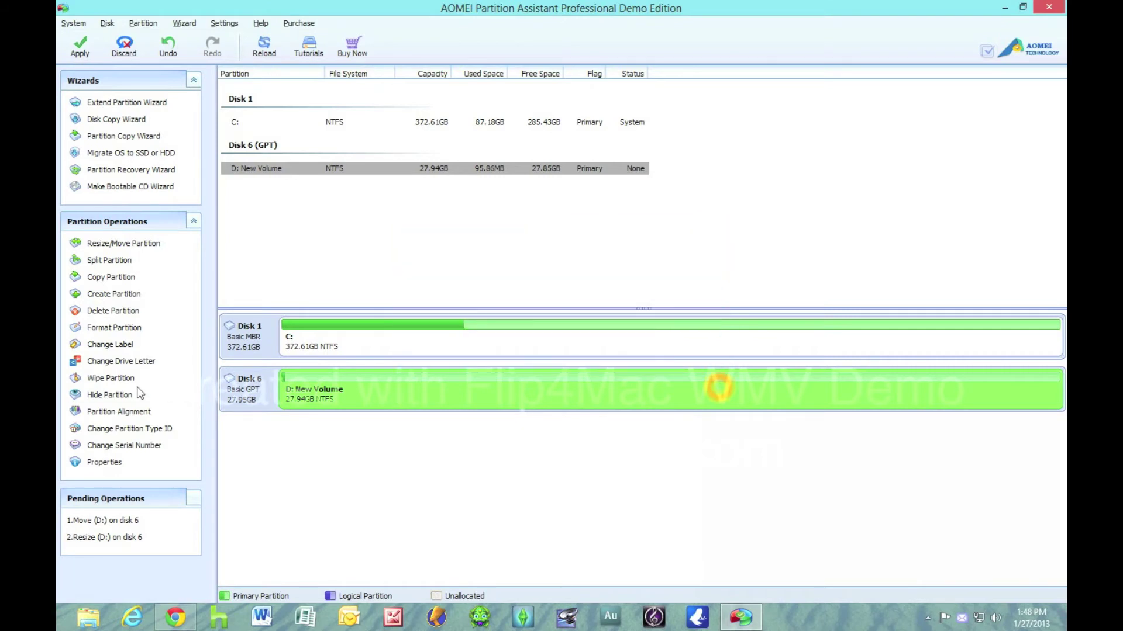
Look at the Change Serial Number and Change Partition Type ID settings for D:, cancelling each one
click(171, 448)
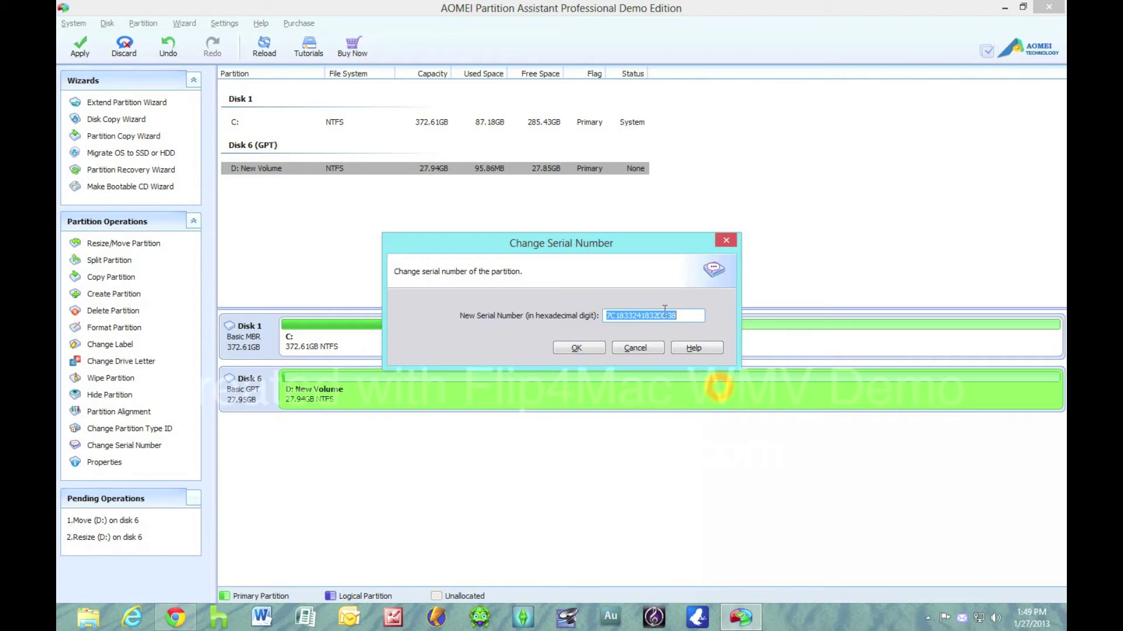
click(659, 348)
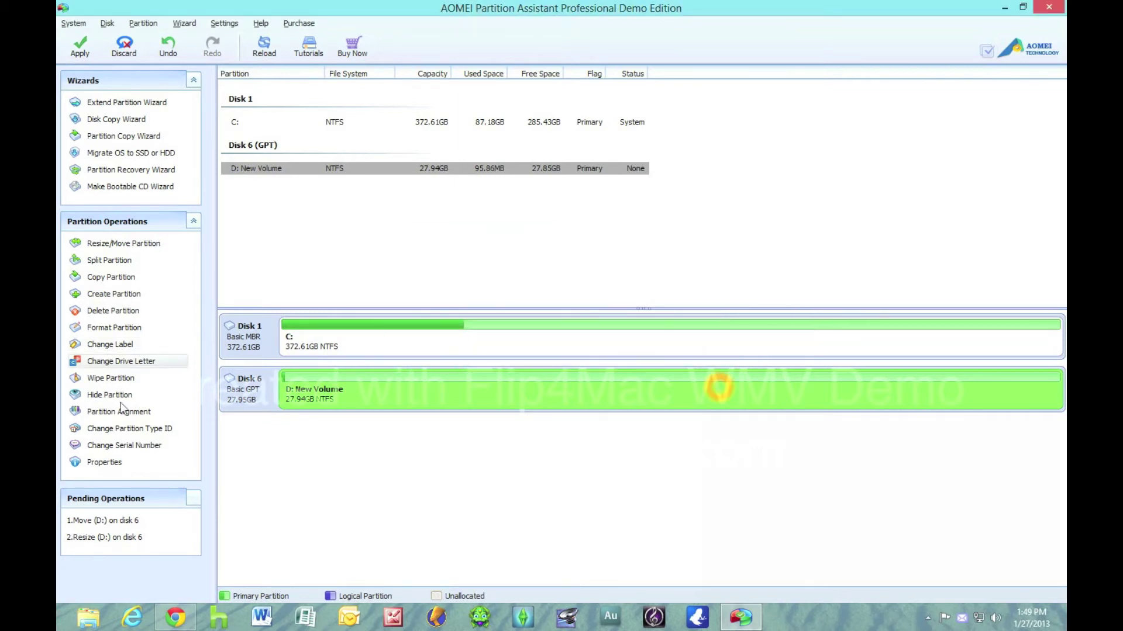
click(130, 434)
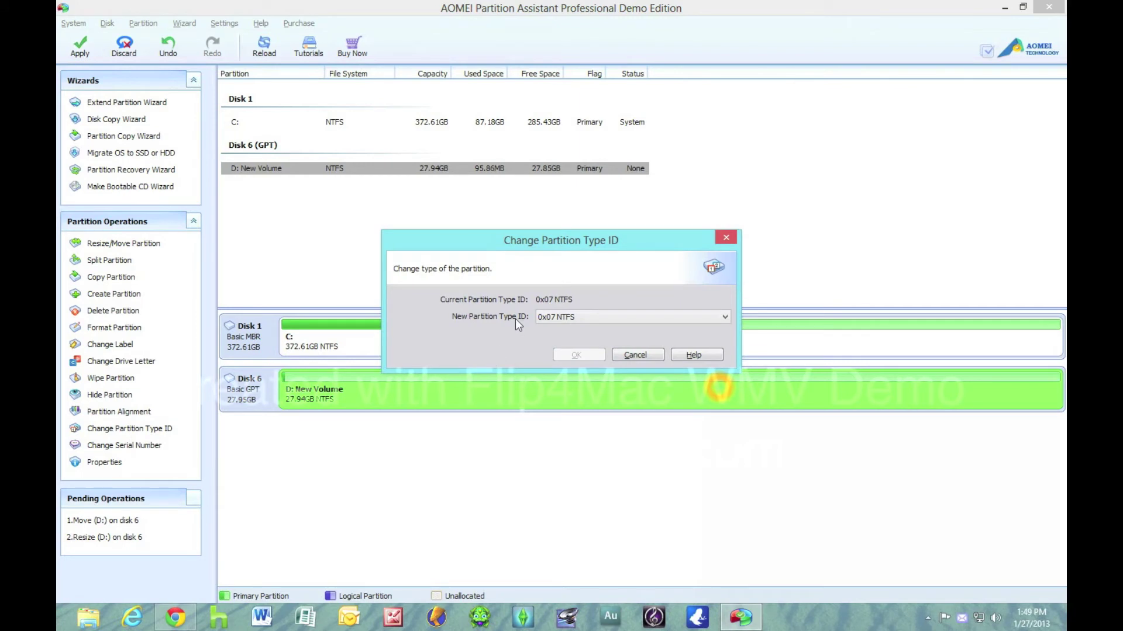
click(653, 361)
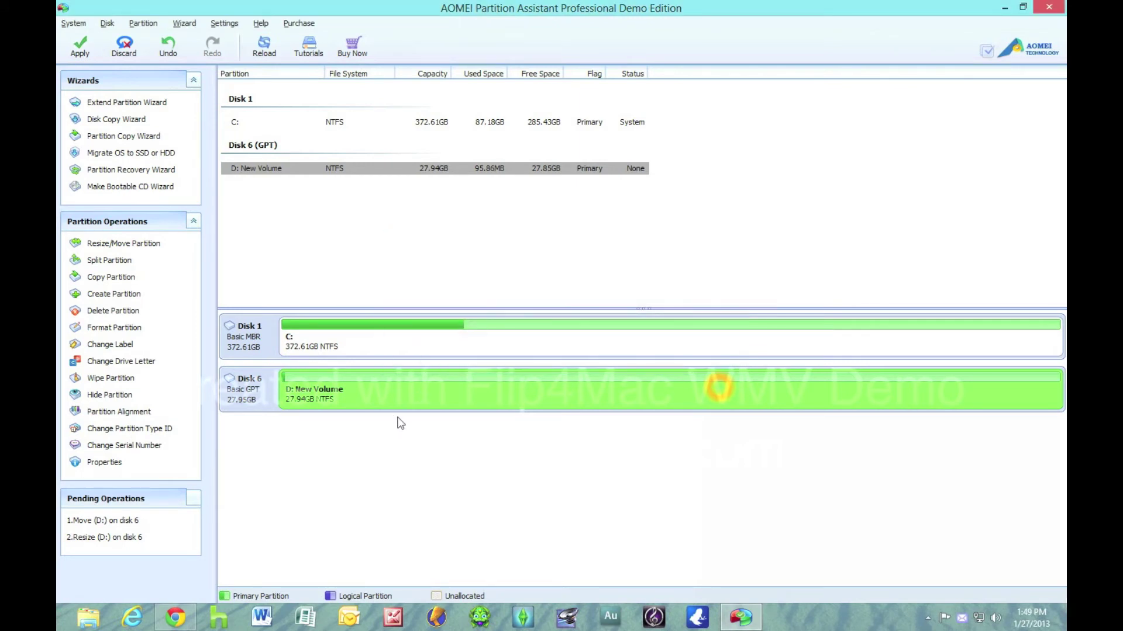
Check D:'s resize settings without changing them, and split D: on Disk 6 into about 10.03 GB and a new 17.91 GB partition E:
click(144, 244)
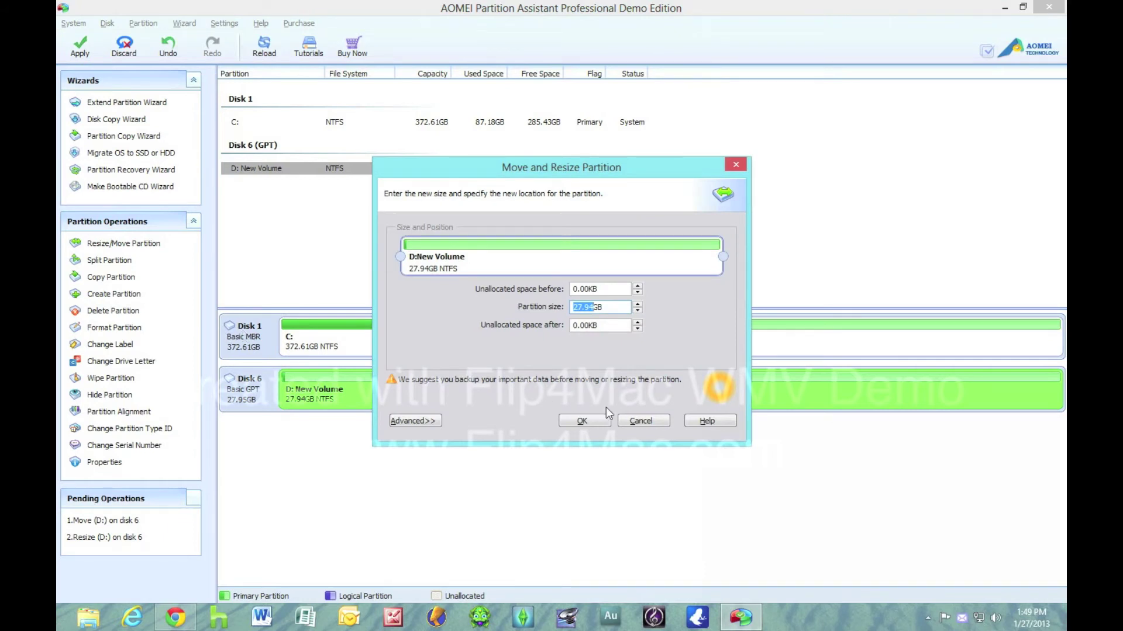
click(642, 420)
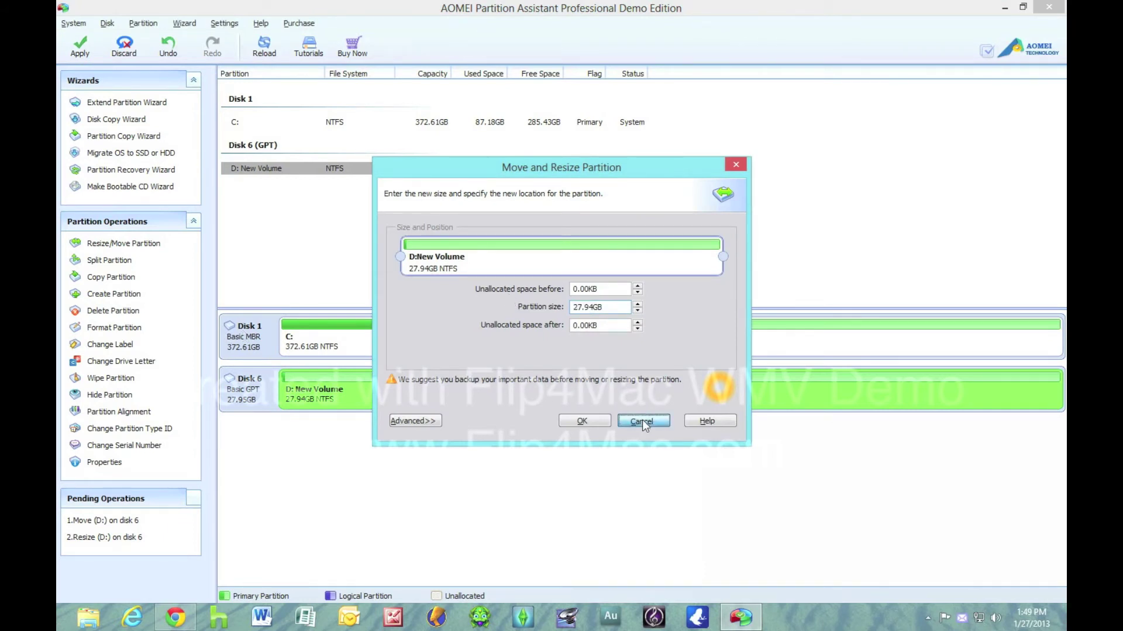
click(120, 264)
drag(561, 269, 517, 271)
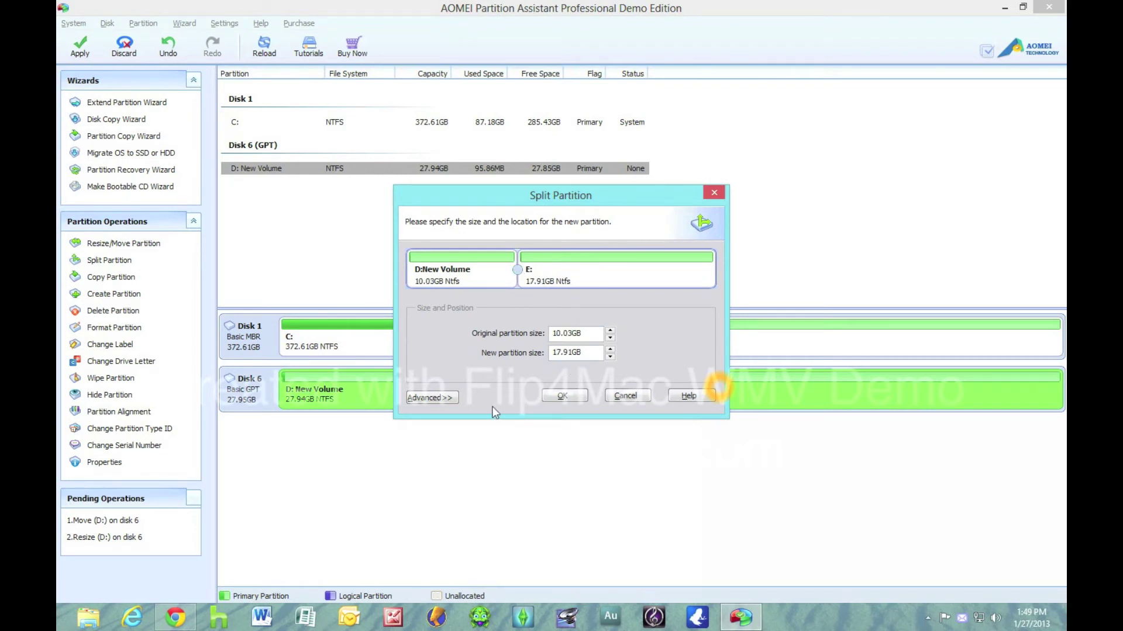
click(454, 399)
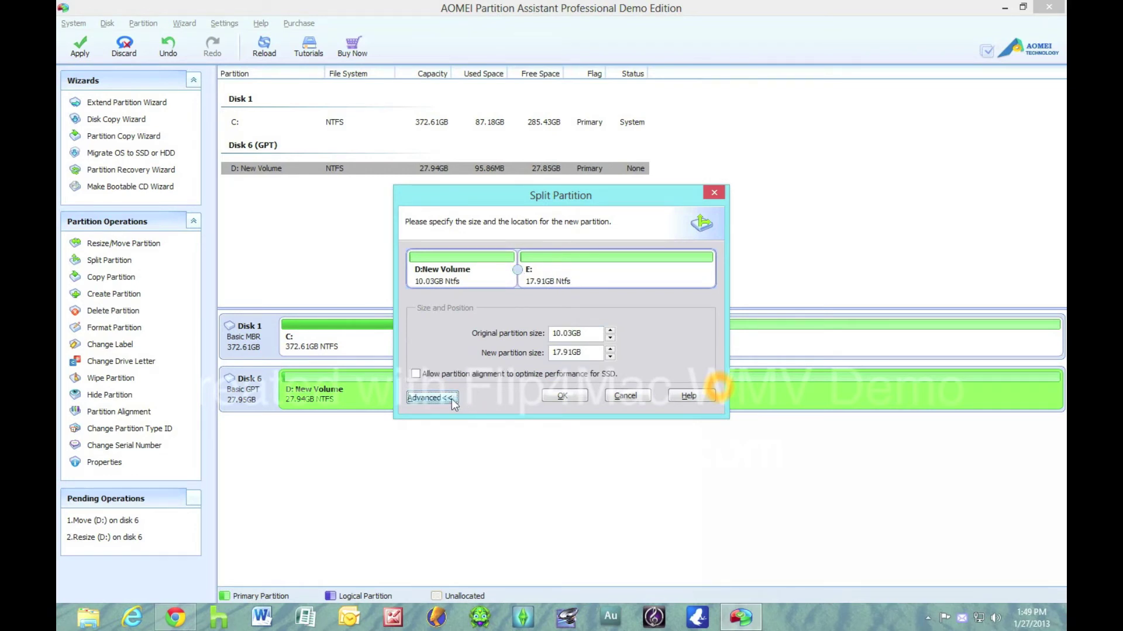
click(452, 399)
click(560, 396)
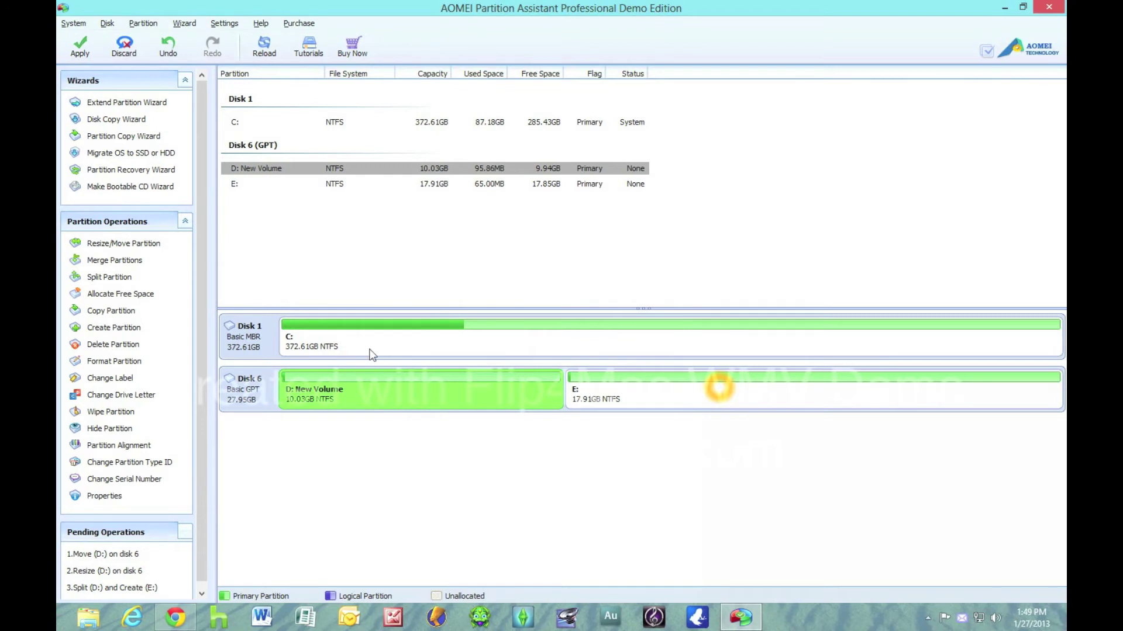
Change the label of partition D: on Disk 6 to "Local Disk 2"
right_click(408, 395)
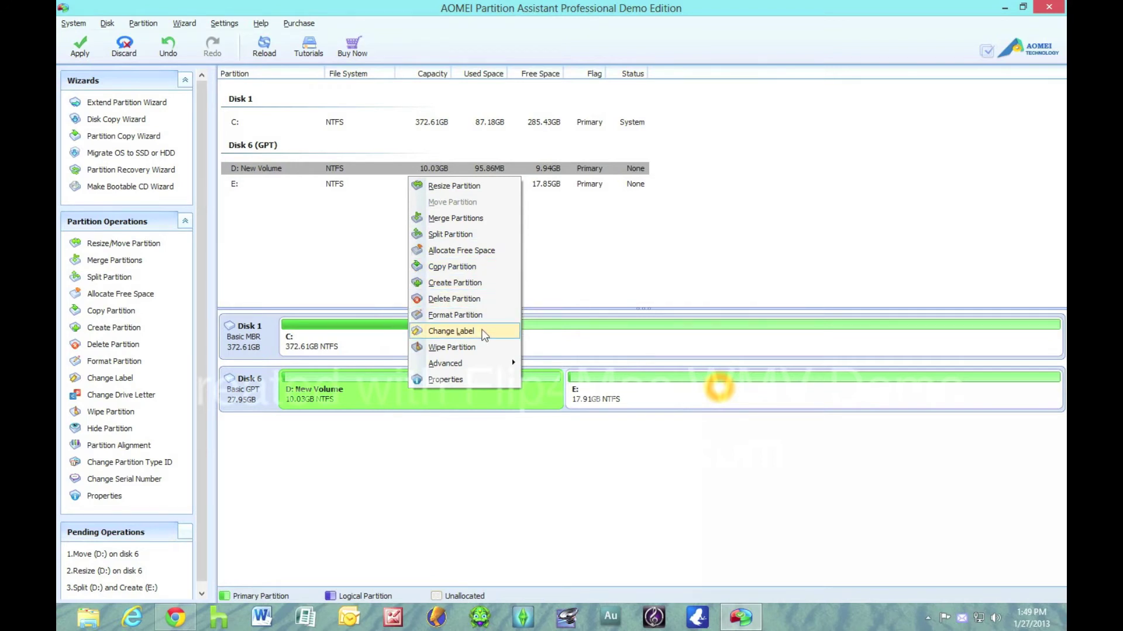
click(484, 333)
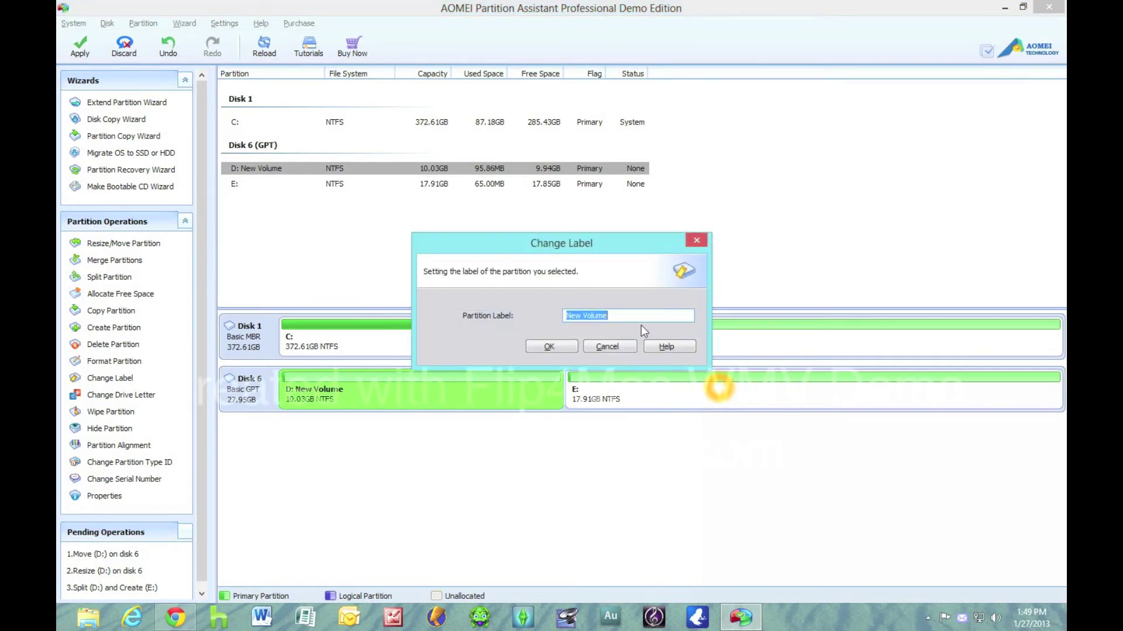
text(Local Disk 2)
click(564, 352)
Label the new partition E: on Disk 6 as "Local Disk 3"
right_click(594, 389)
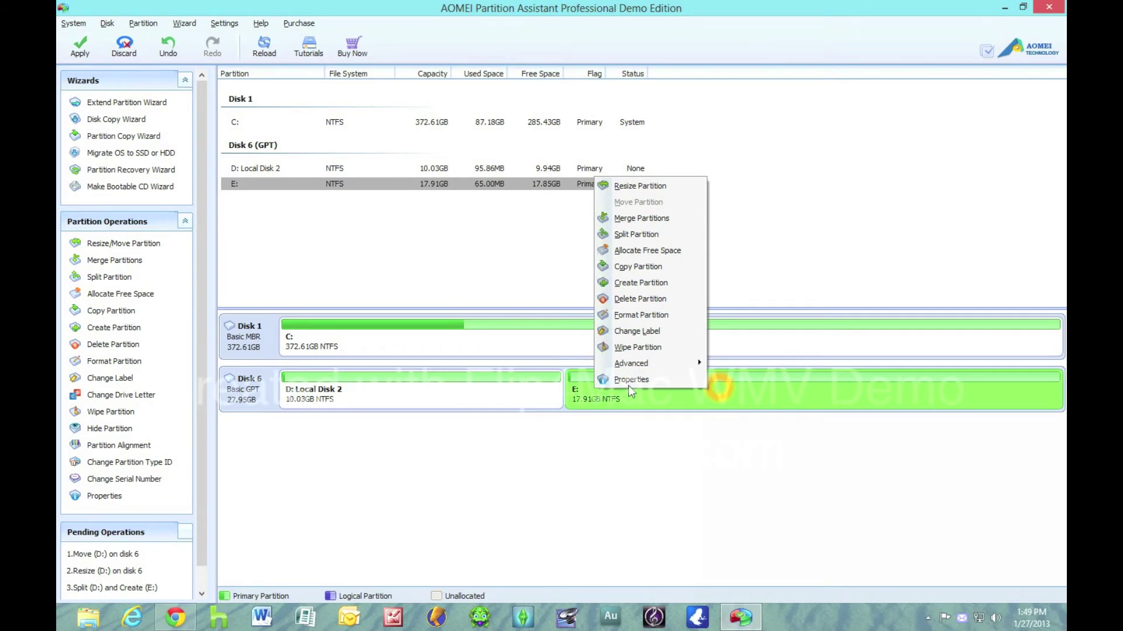
click(638, 329)
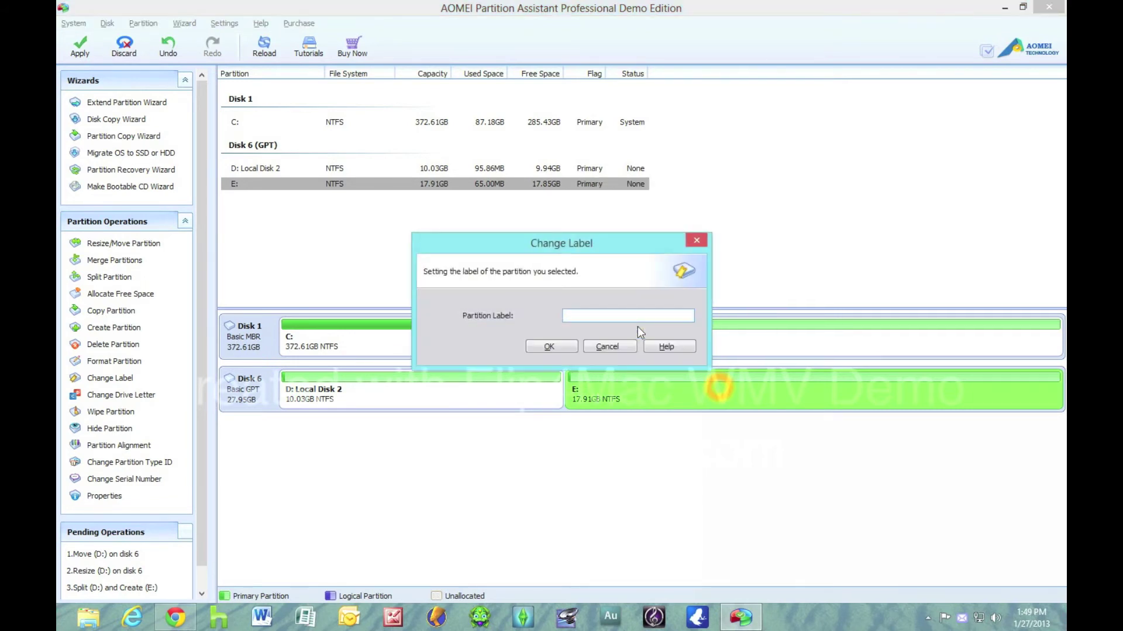
text(Local Disk 3)
click(564, 349)
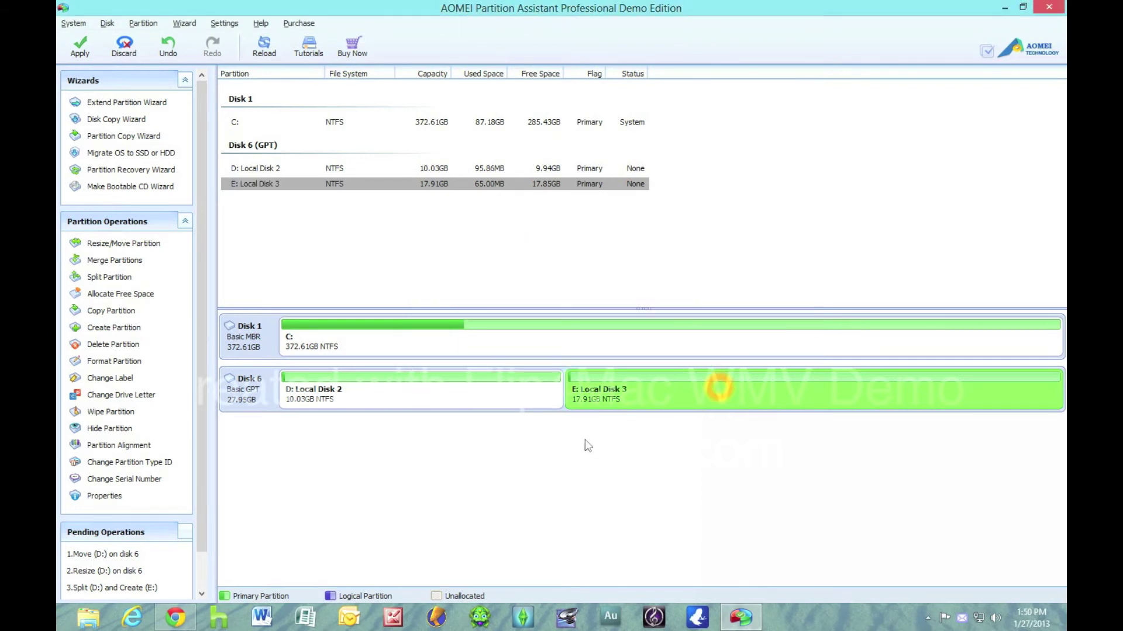
Switch to File Explorer, check how drive D: is listed under Computer, and close the window
click(88, 617)
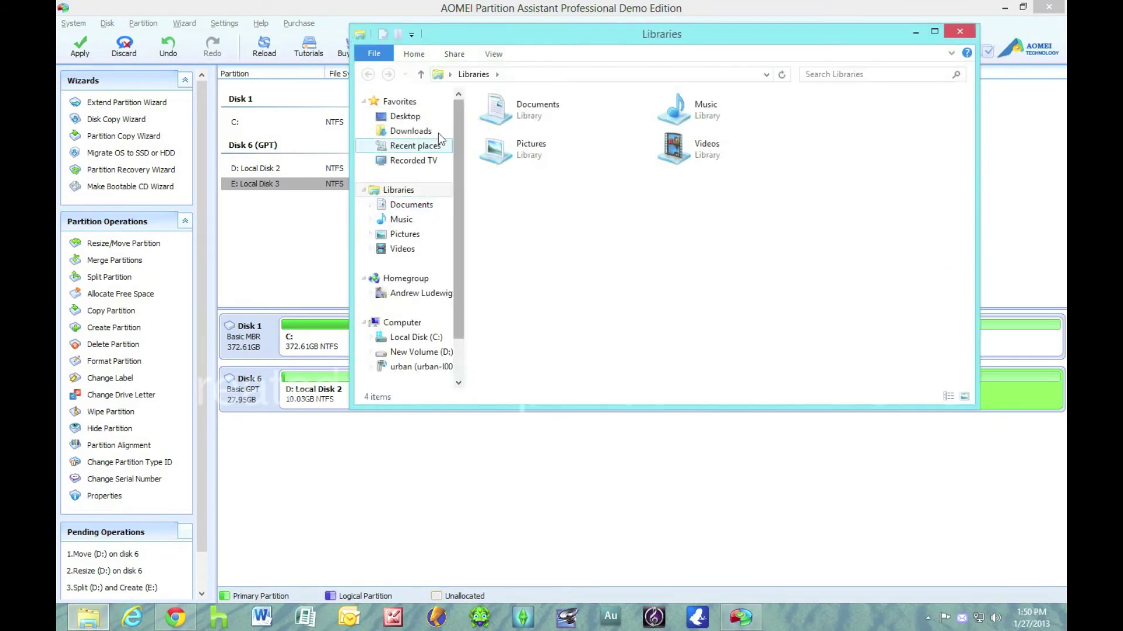
click(402, 322)
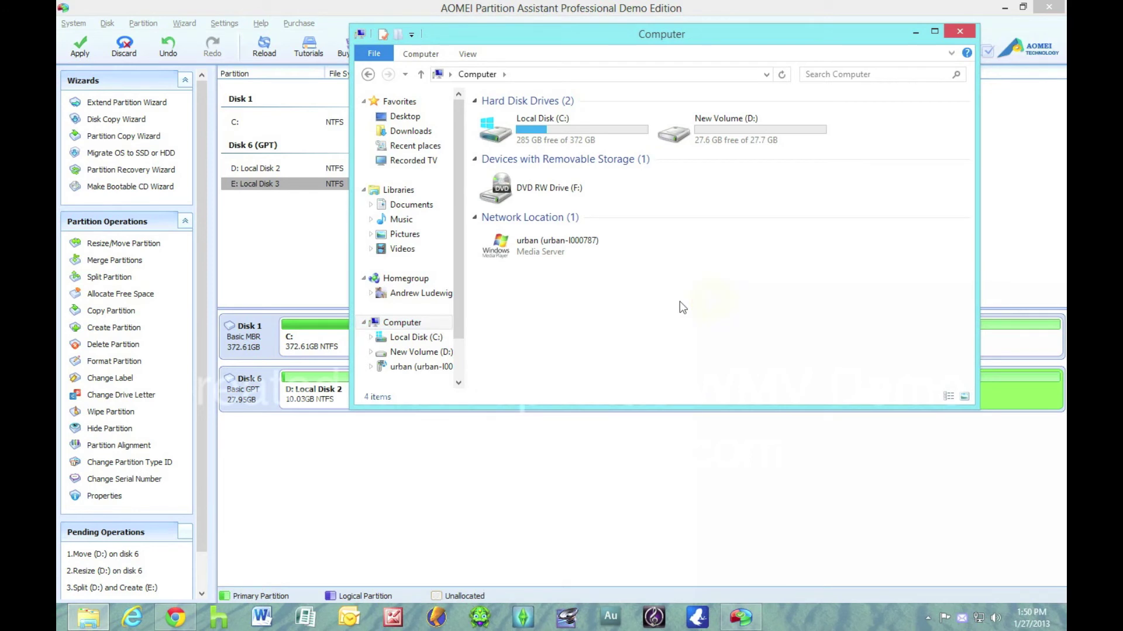
click(728, 135)
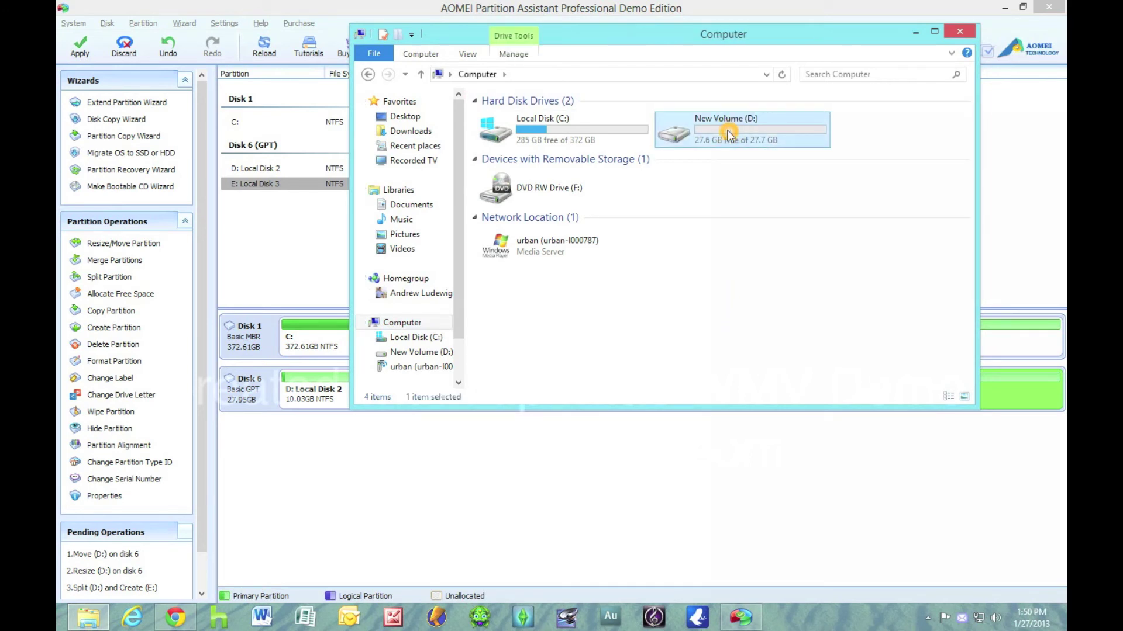
click(959, 31)
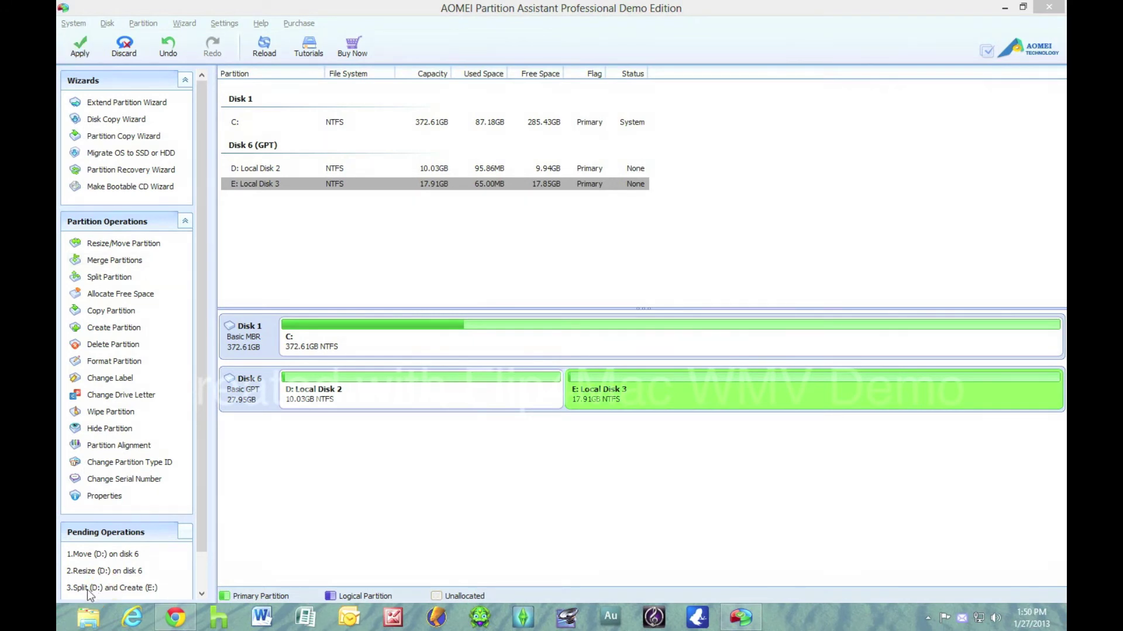
Try to apply the pending operations, dismiss the purchase offer, review the full operation list and cancel it
click(76, 42)
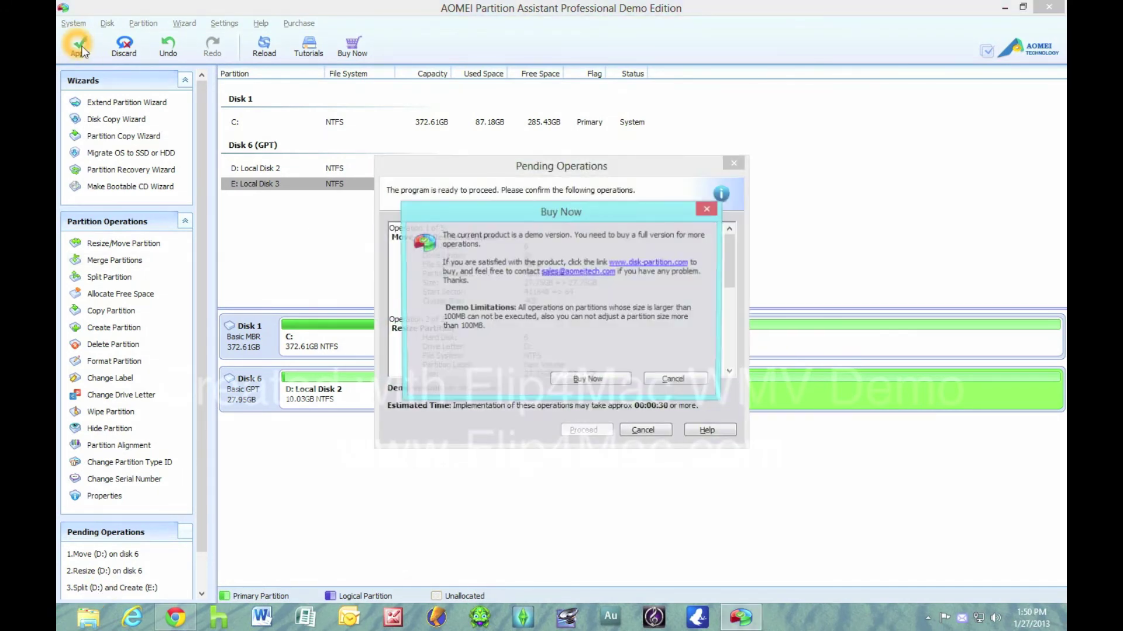
click(678, 381)
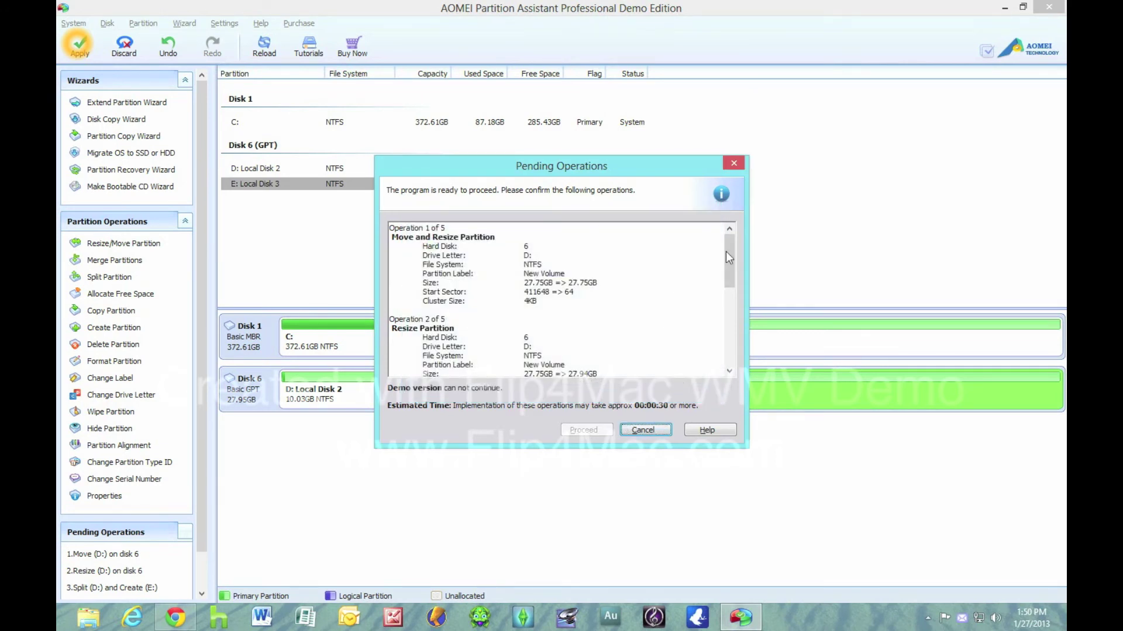
drag(728, 251, 721, 345)
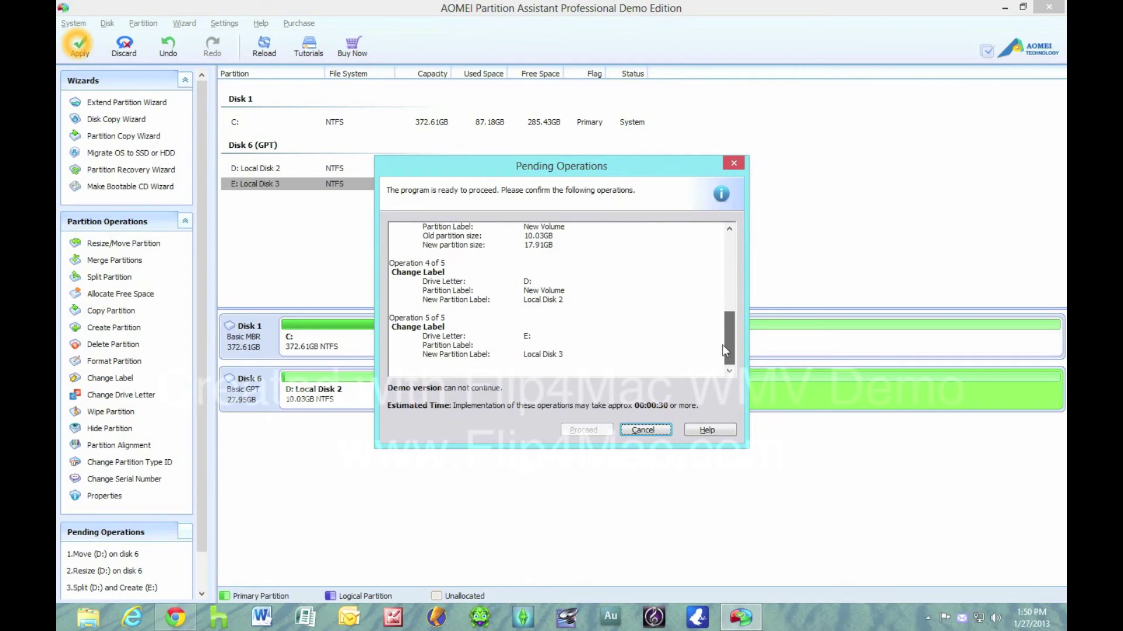
drag(722, 360, 733, 226)
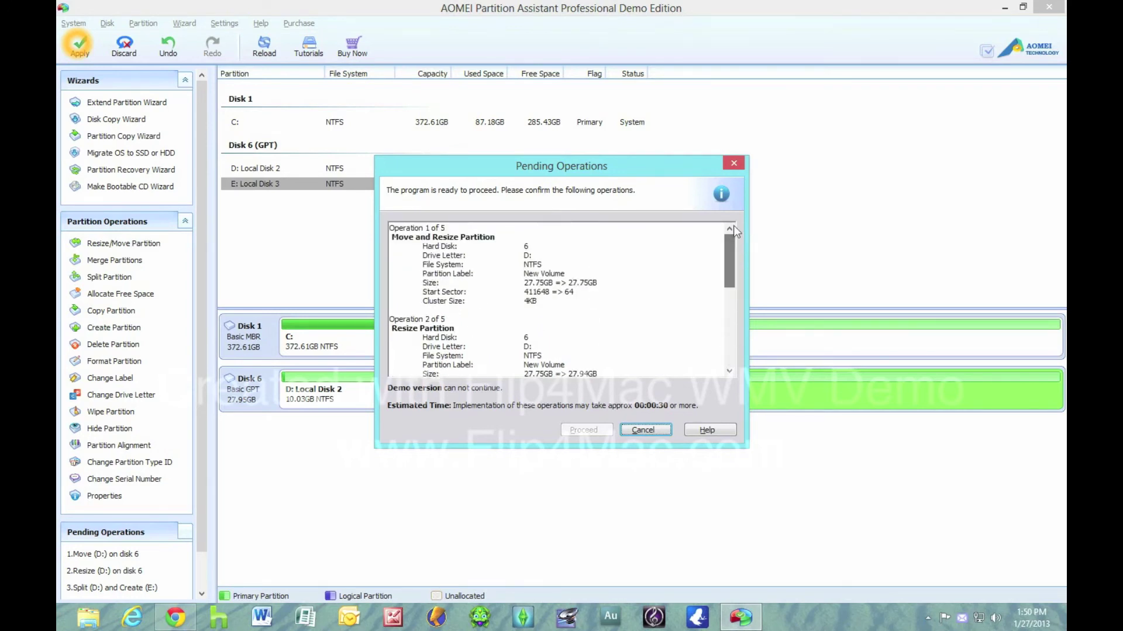
click(638, 432)
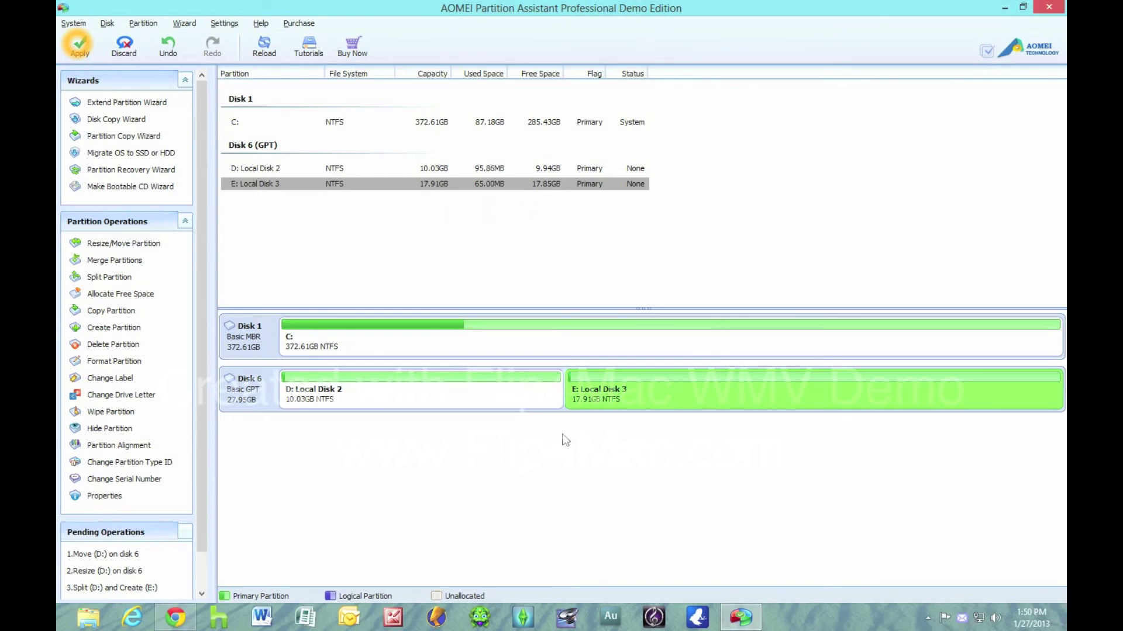
click(84, 624)
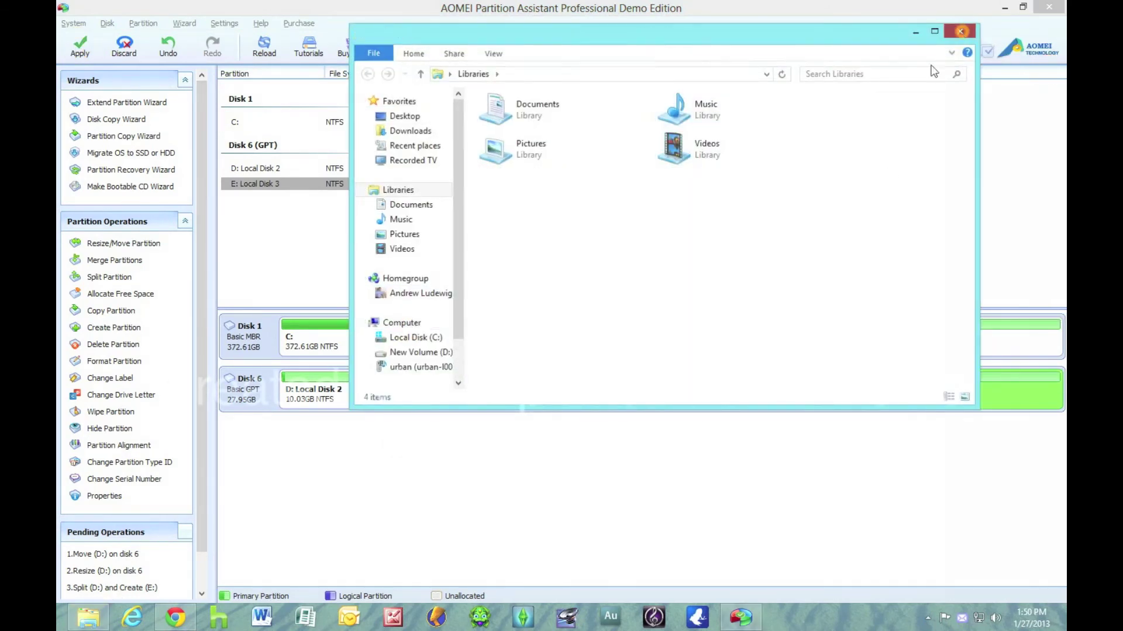
click(959, 31)
click(510, 464)
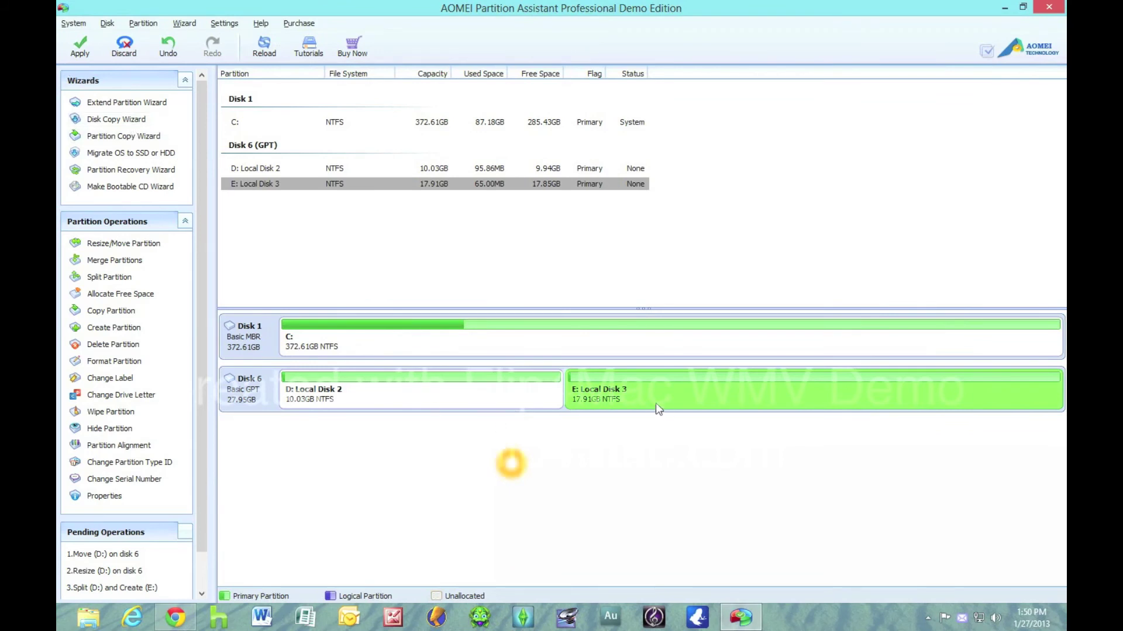
Delete partition D: Local Disk 2 from Disk 6 and confirm the deletion
right_click(471, 391)
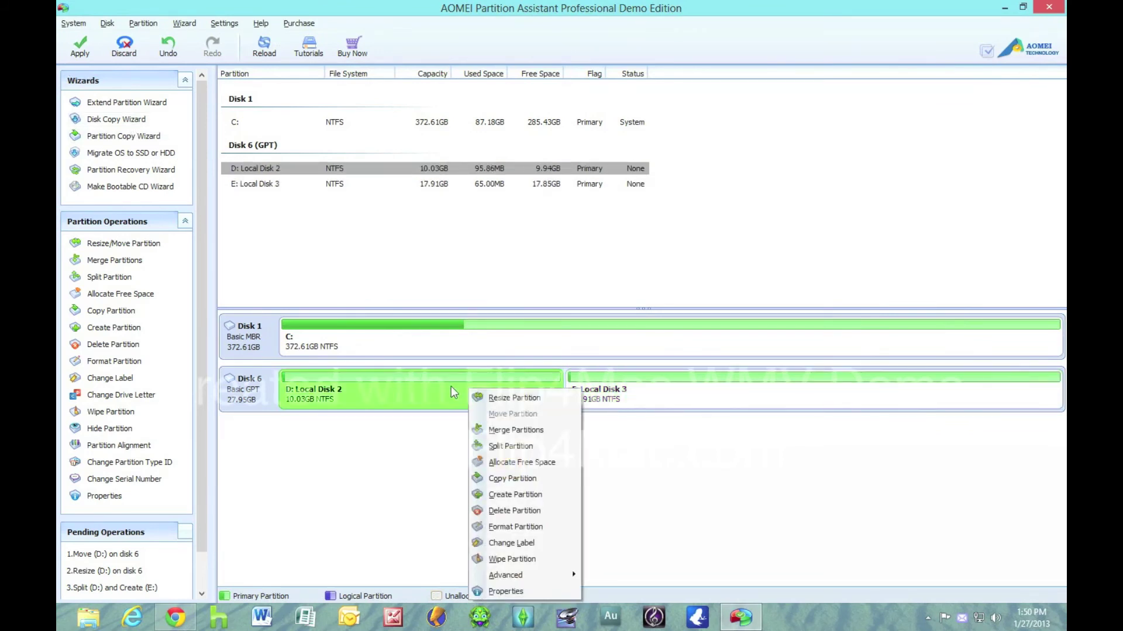
click(358, 427)
click(139, 347)
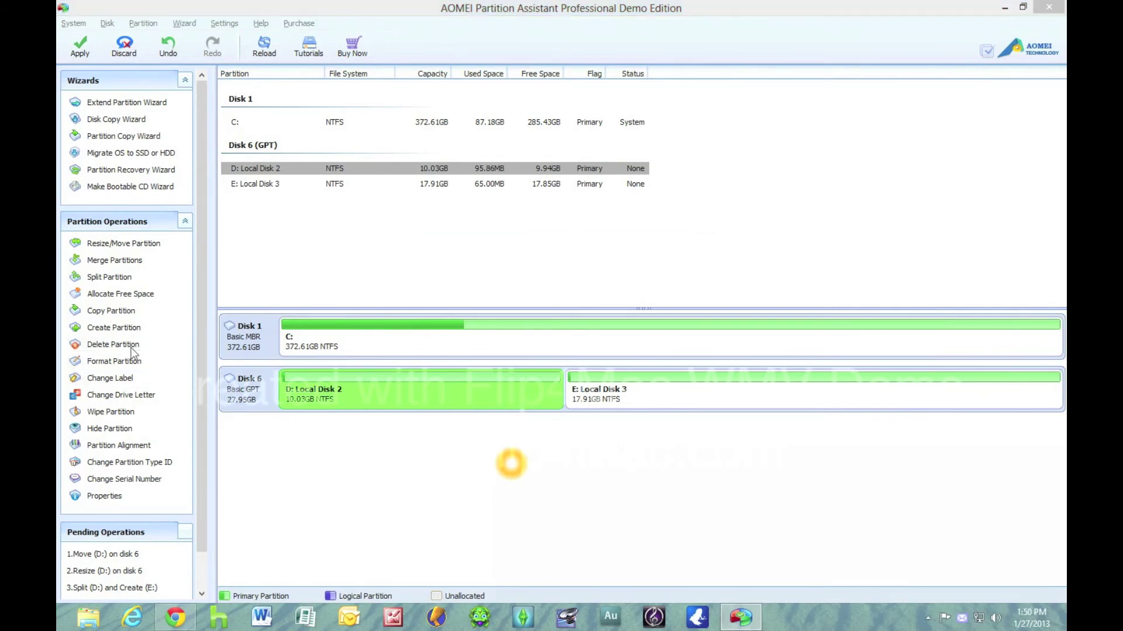
click(573, 346)
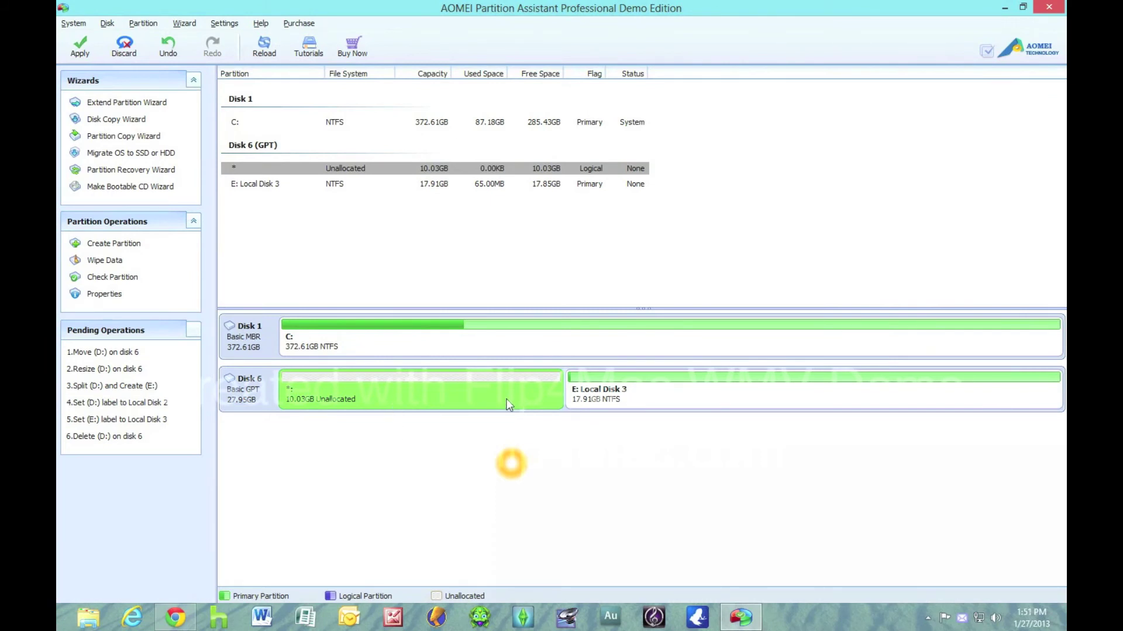
Merge the unallocated space on Disk 6 into partition E: Local Disk 3 as the target
right_click(624, 397)
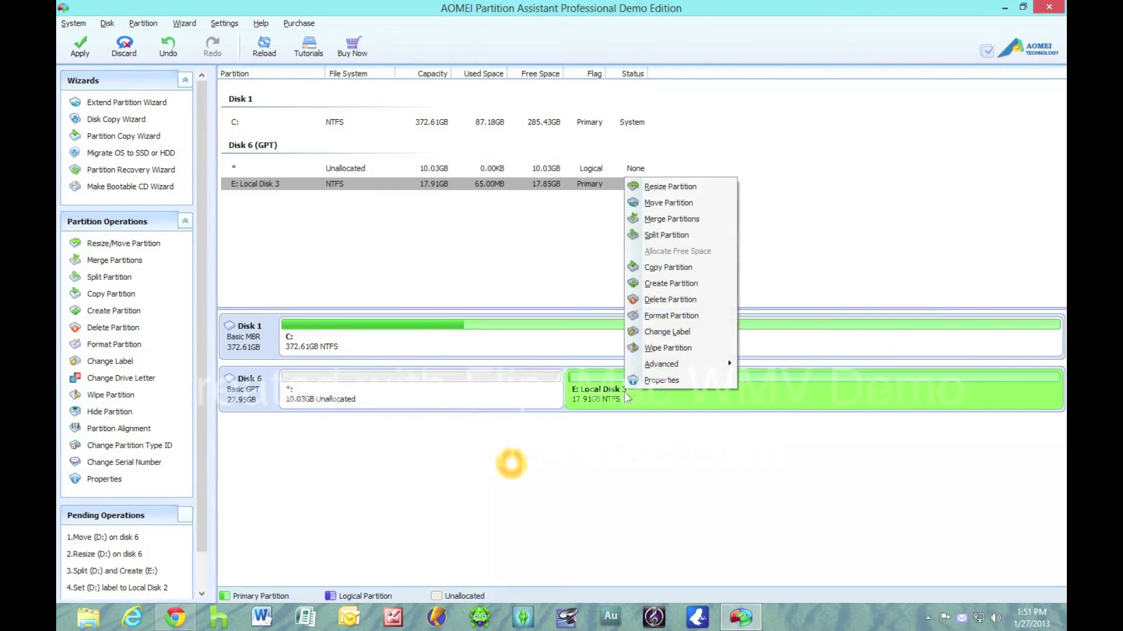
click(659, 220)
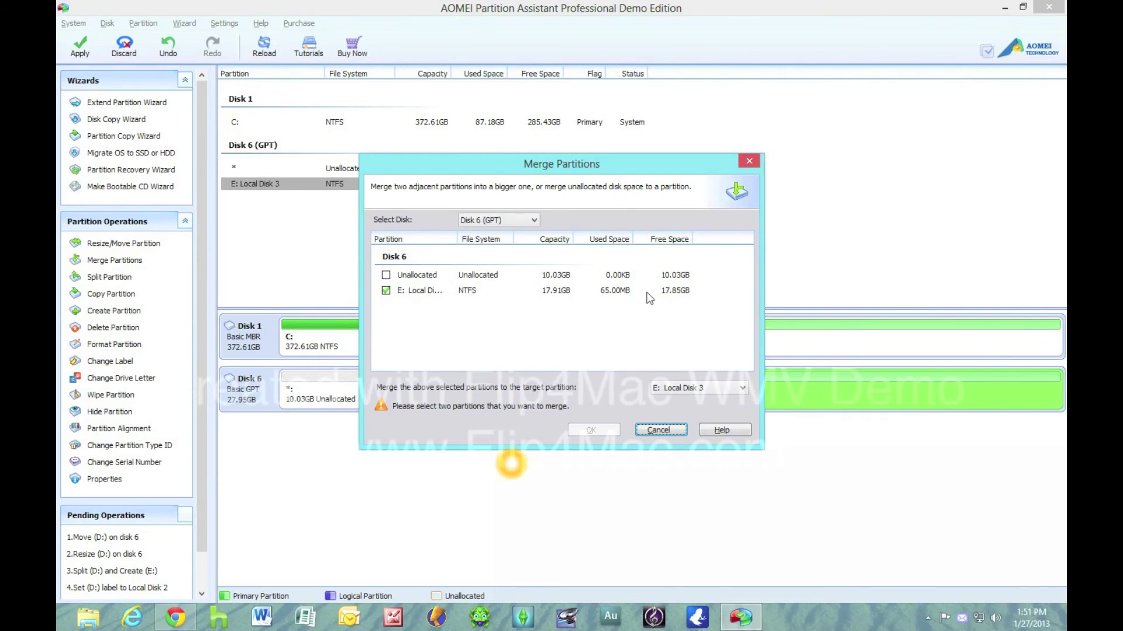
click(386, 275)
click(696, 389)
click(656, 396)
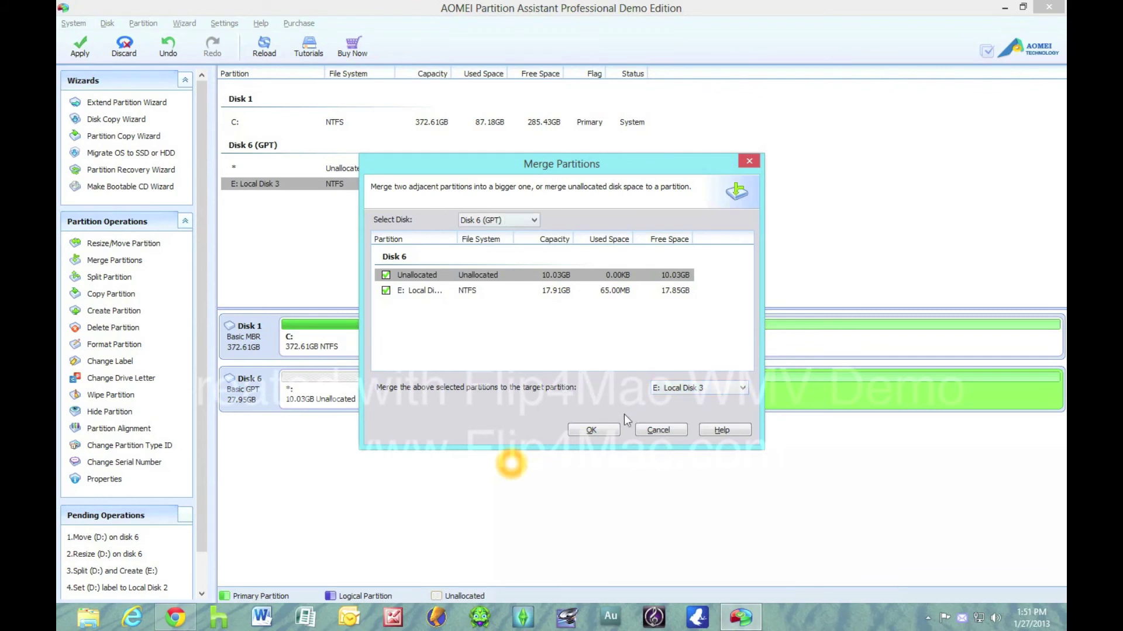
click(592, 429)
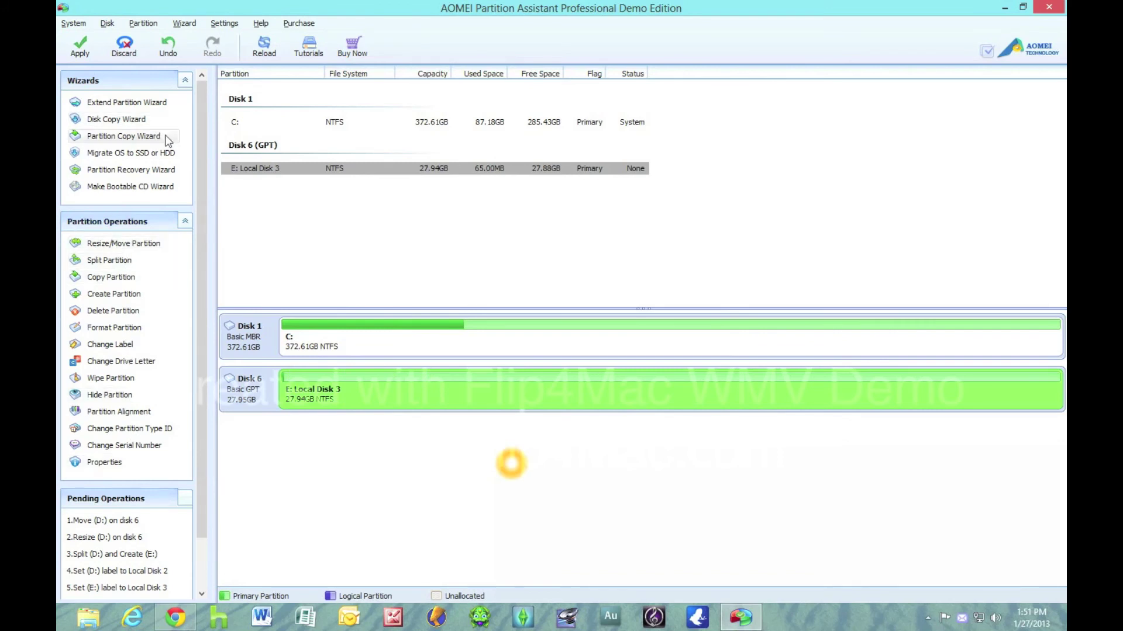
click(224, 23)
mouse_move(180, 24)
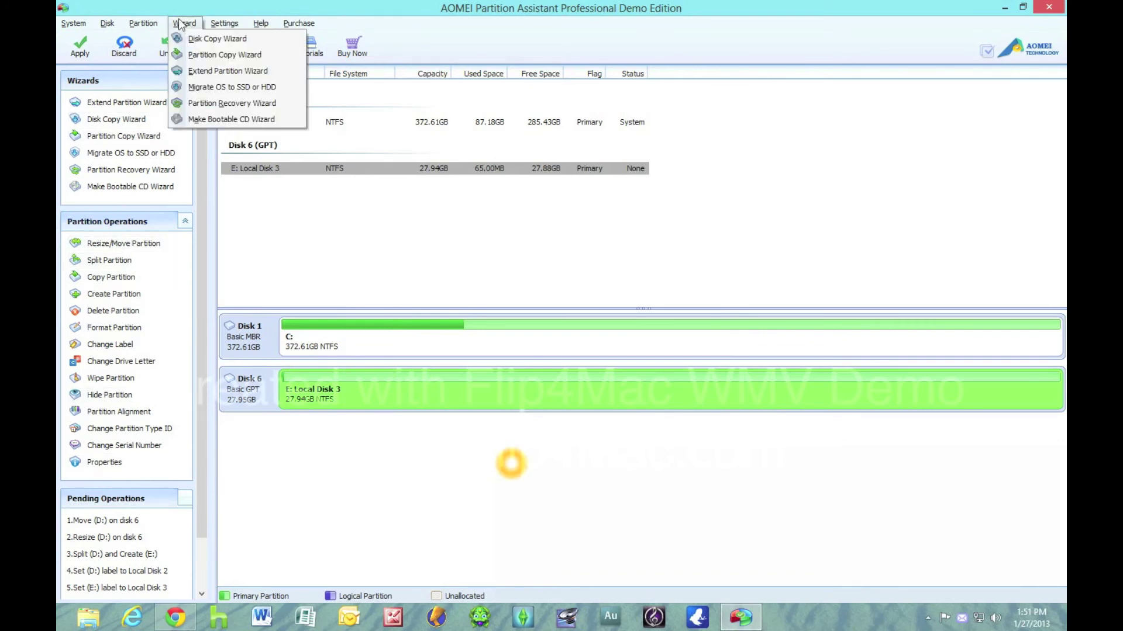
mouse_move(73, 23)
click(303, 233)
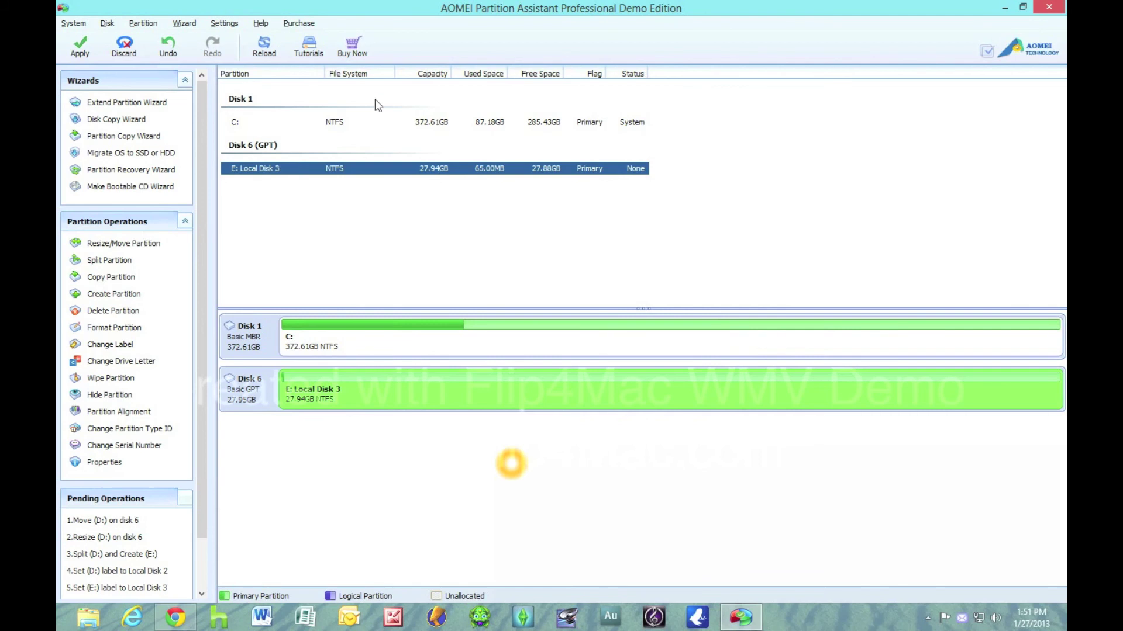
View the program's About information and close it
click(263, 26)
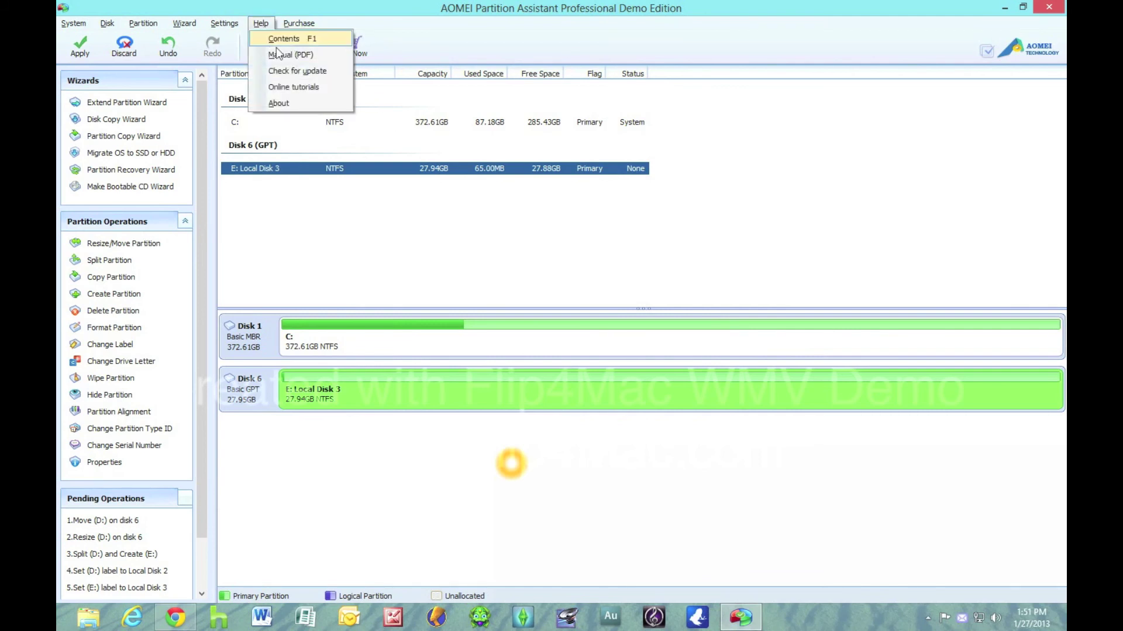
click(282, 107)
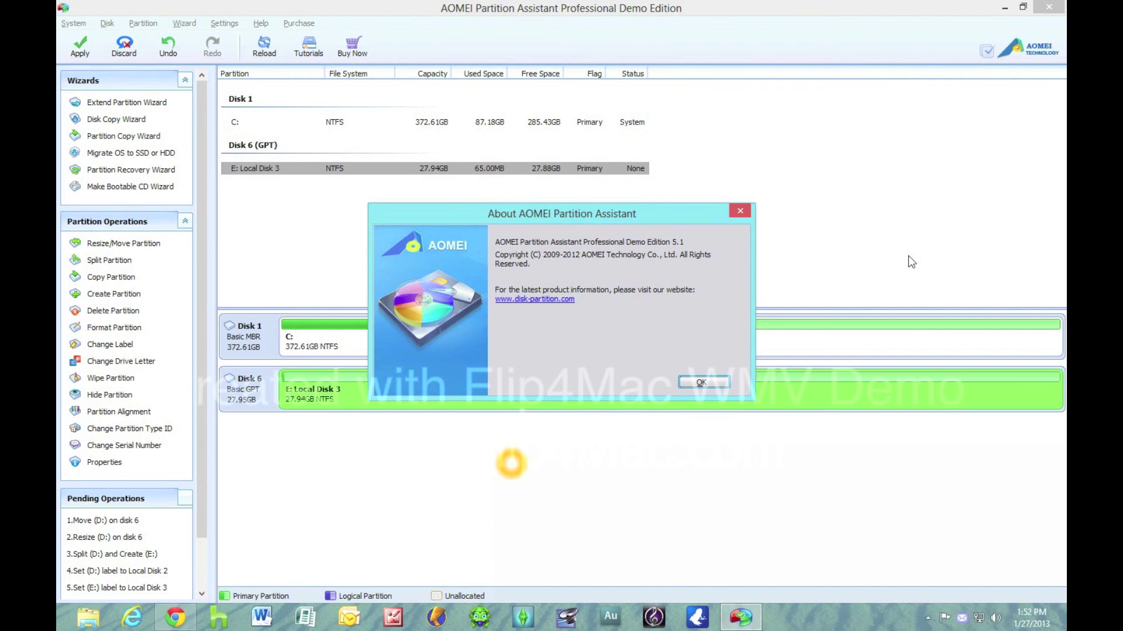
click(712, 385)
click(927, 619)
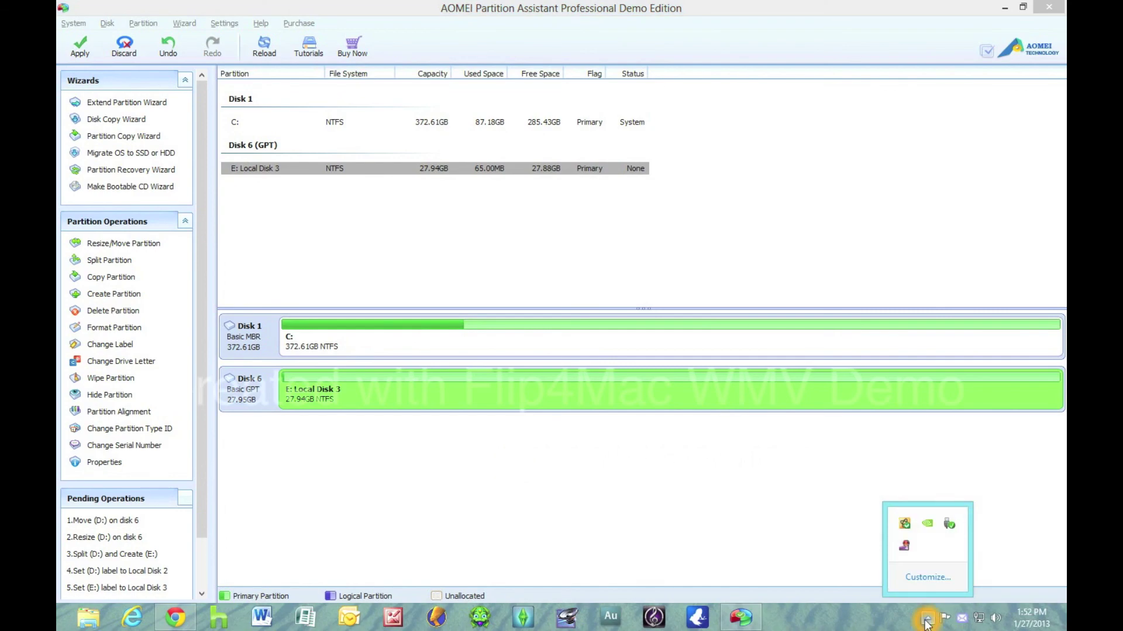
right_click(903, 547)
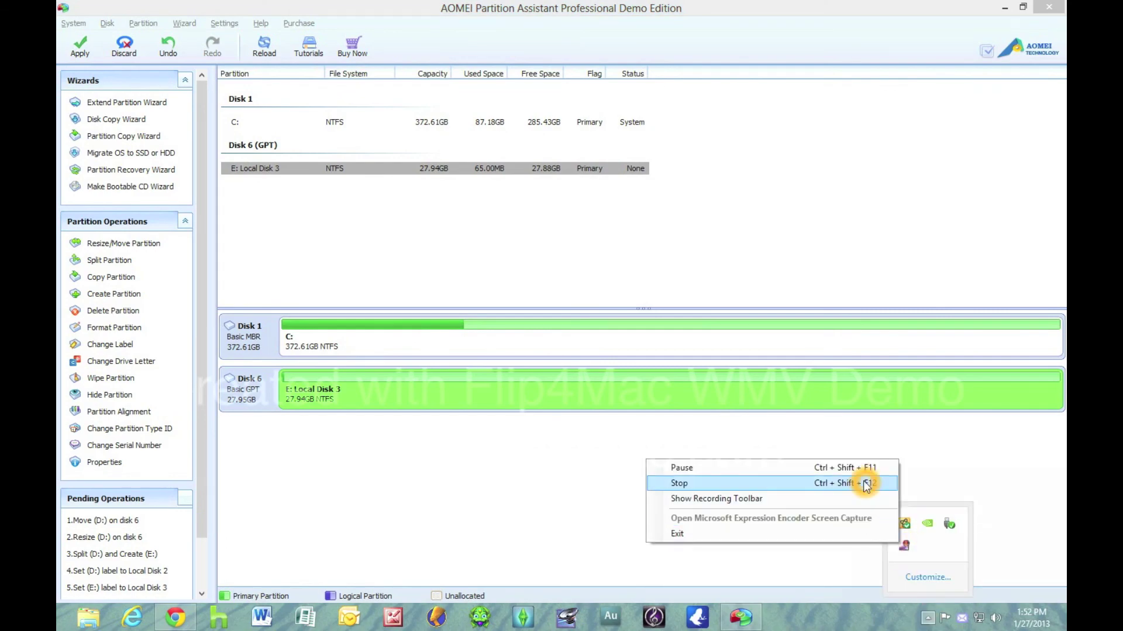
click(755, 475)
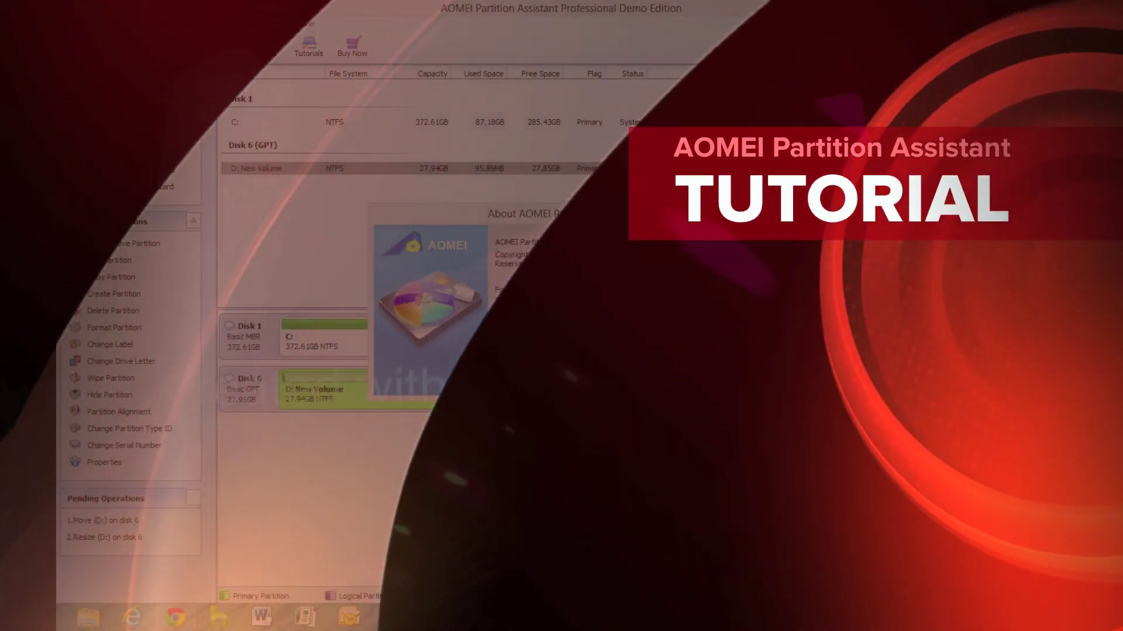